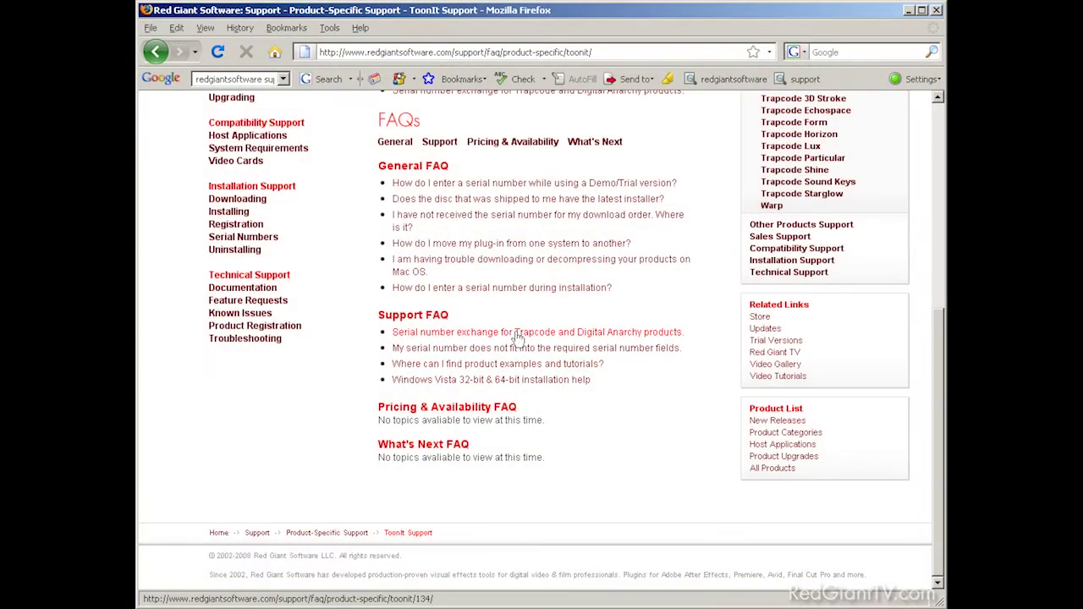
Open the Red Giant FAQ article on serial number exchange for Trapcode and Digital Anarchy products
{"action": "left_click", "coordinate": [519, 333]}
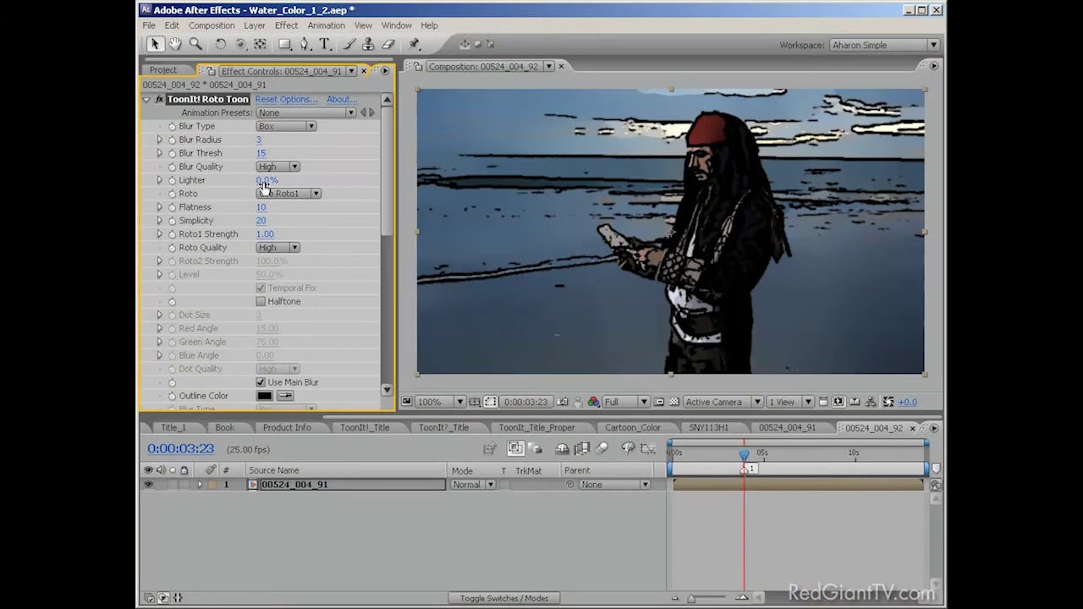
Set the ToonIt Roto Toon Lighter amount to 100%
{"action": "left_click", "coordinate": [264, 181]}
{"action": "type", "text": "100"}
{"action": "key", "text": "Return"}
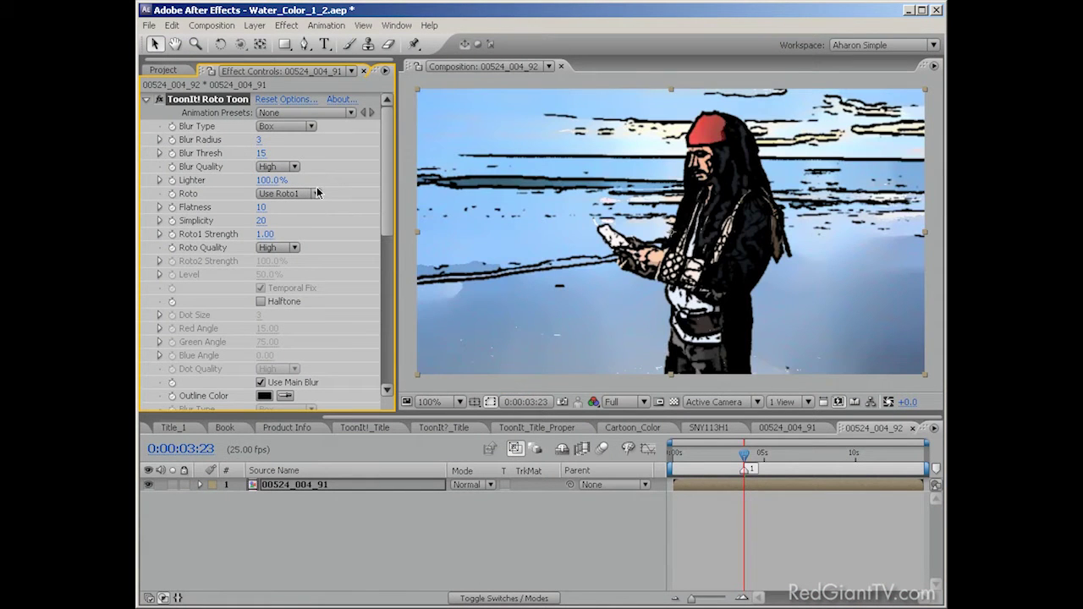
{"action": "left_click_drag", "start_coordinate": [389, 184], "coordinate": [387, 204]}
Try Halftone and separate outline blur, then revert to no halftone and Use Main Blur
{"action": "left_click", "coordinate": [260, 252]}
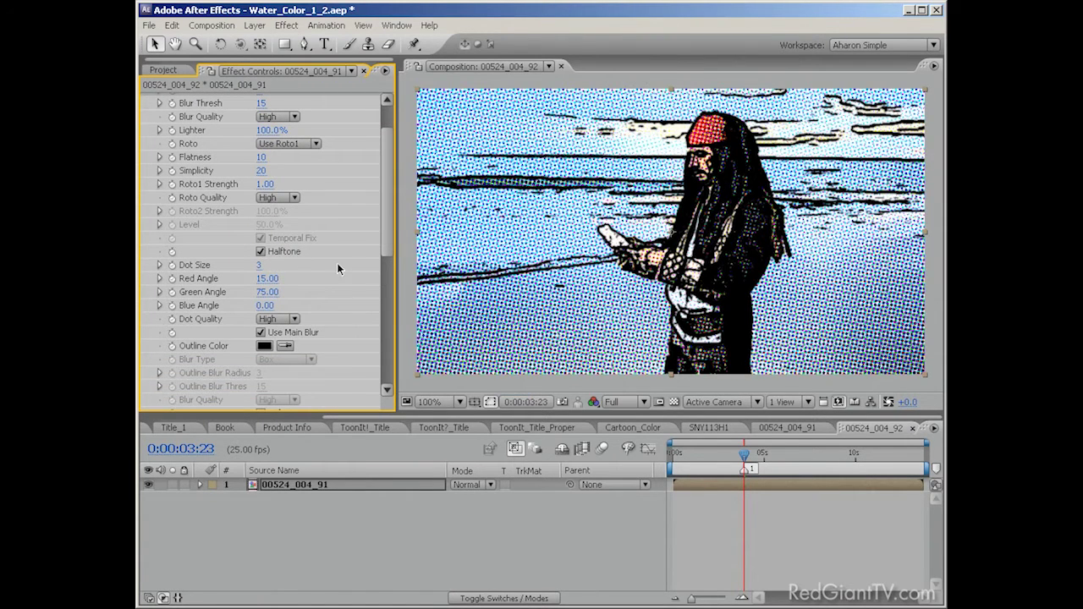
{"action": "left_click_drag", "start_coordinate": [389, 252], "coordinate": [371, 307]}
{"action": "left_click", "coordinate": [260, 210]}
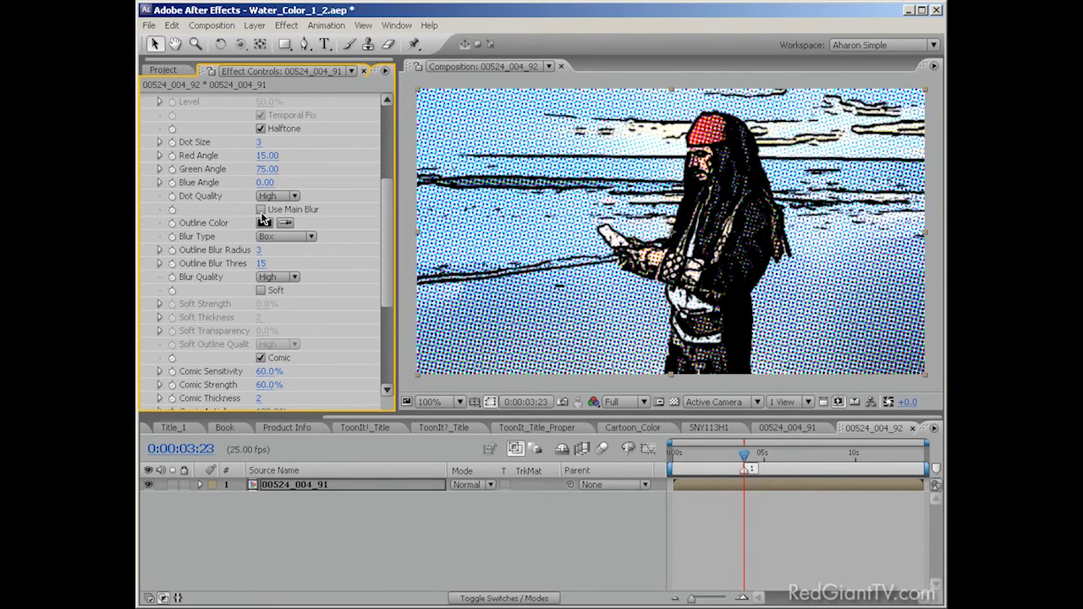
{"action": "left_click", "coordinate": [260, 210]}
{"action": "left_click", "coordinate": [262, 128]}
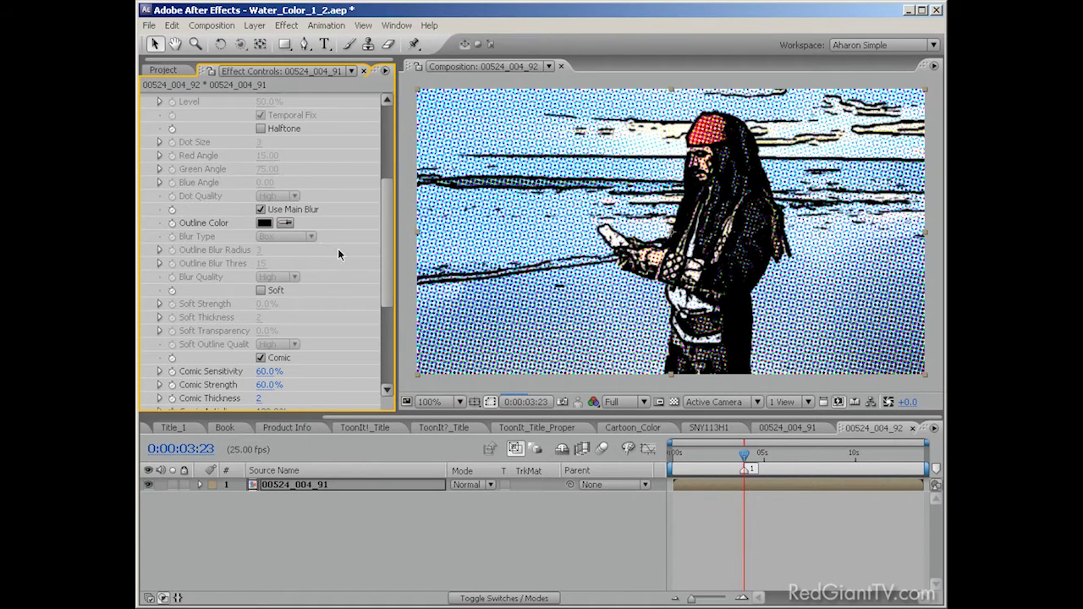
Turn the Comic outlines off and back on, leaving Comic checked
{"action": "scroll", "coordinate": [380, 279], "scroll_direction": "down", "scroll_amount": 2}
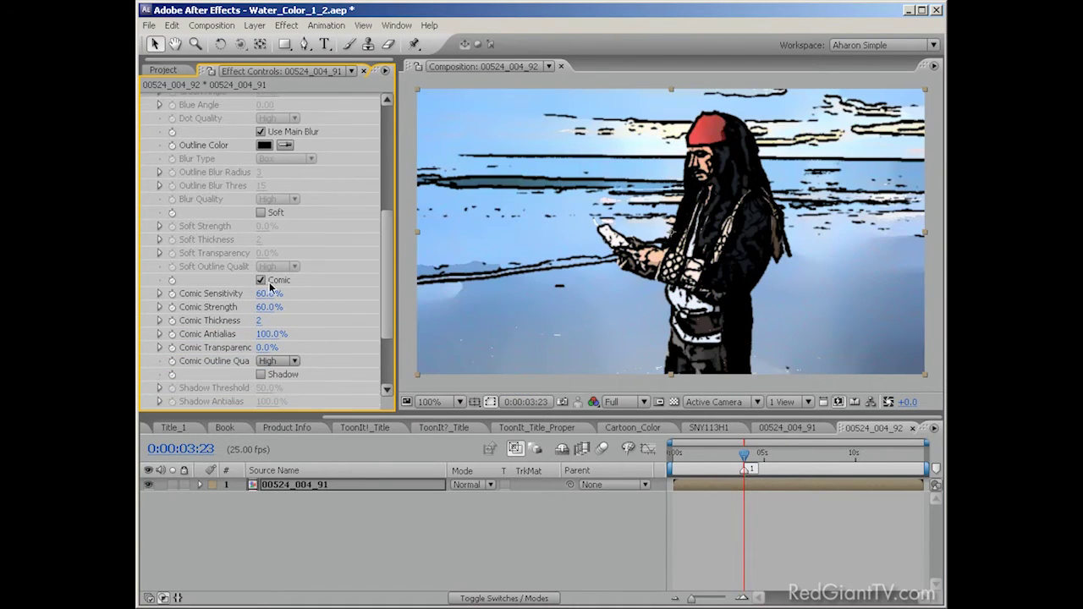
{"action": "left_click", "coordinate": [262, 280]}
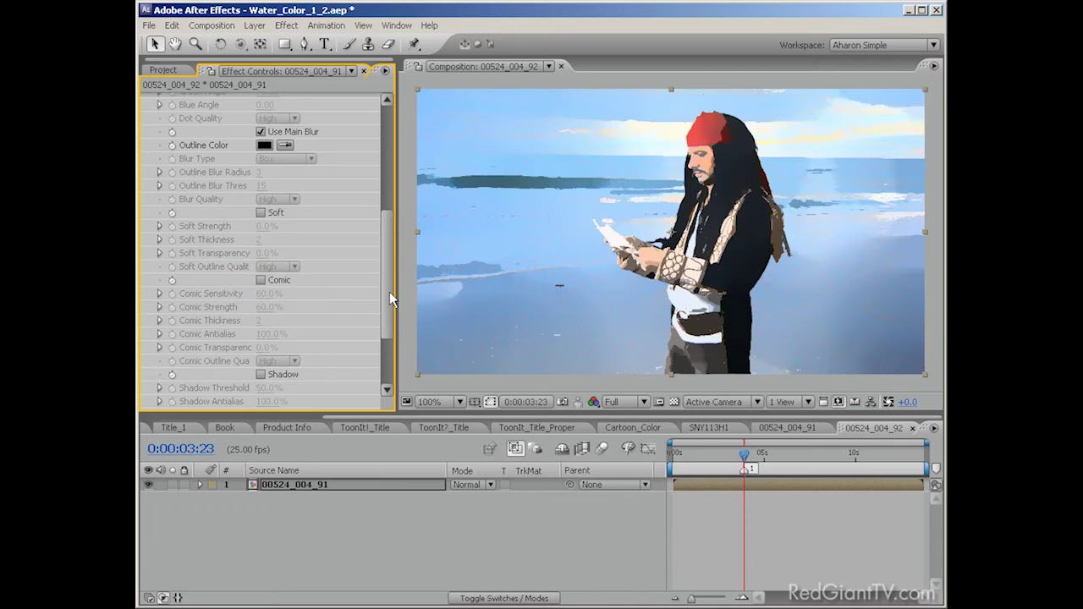
{"action": "left_click_drag", "start_coordinate": [389, 291], "coordinate": [386, 318]}
{"action": "left_click", "coordinate": [260, 204]}
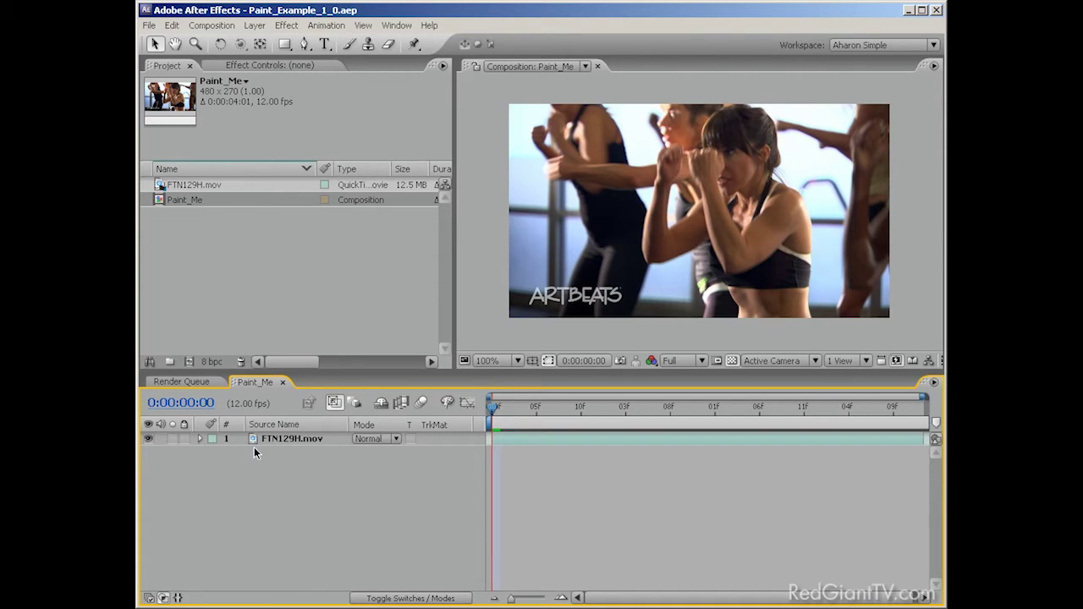
{"action": "left_click", "coordinate": [288, 439]}
{"action": "key", "text": "space"}
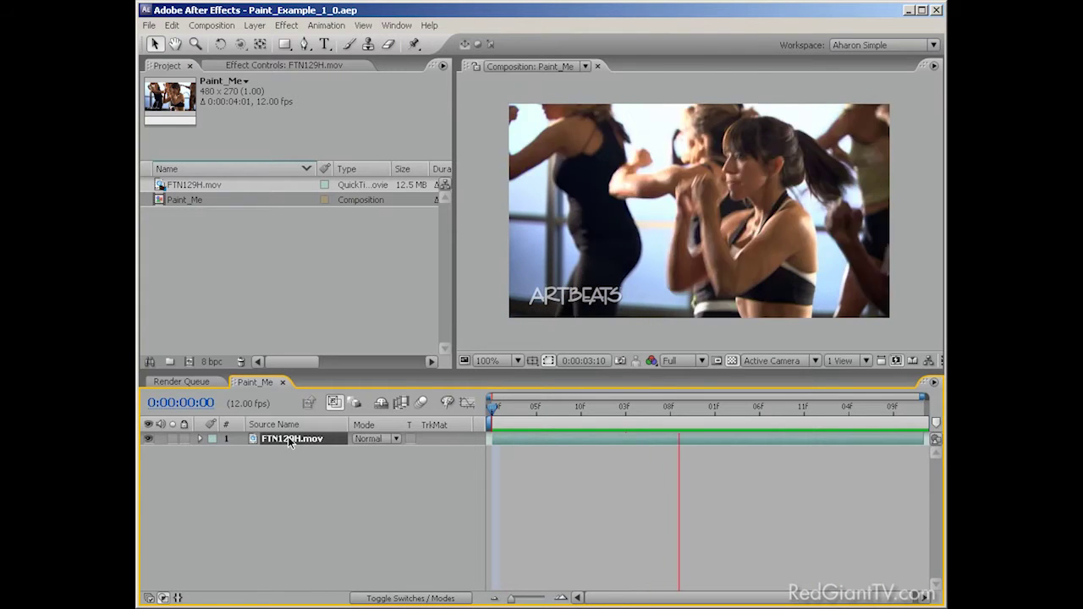
{"action": "key", "text": "space"}
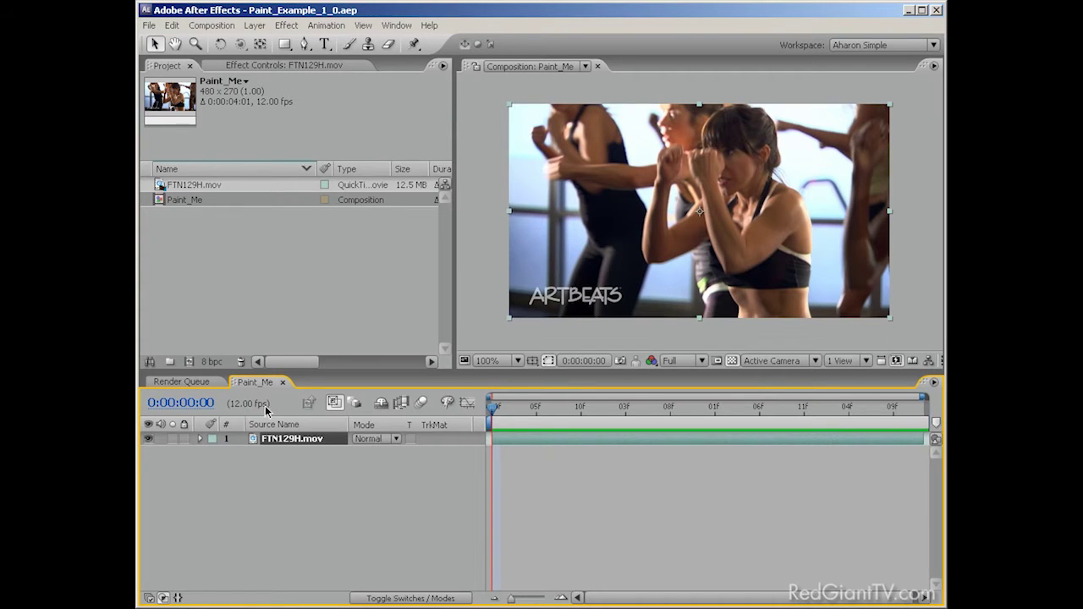
{"action": "key", "text": "ctrl+k"}
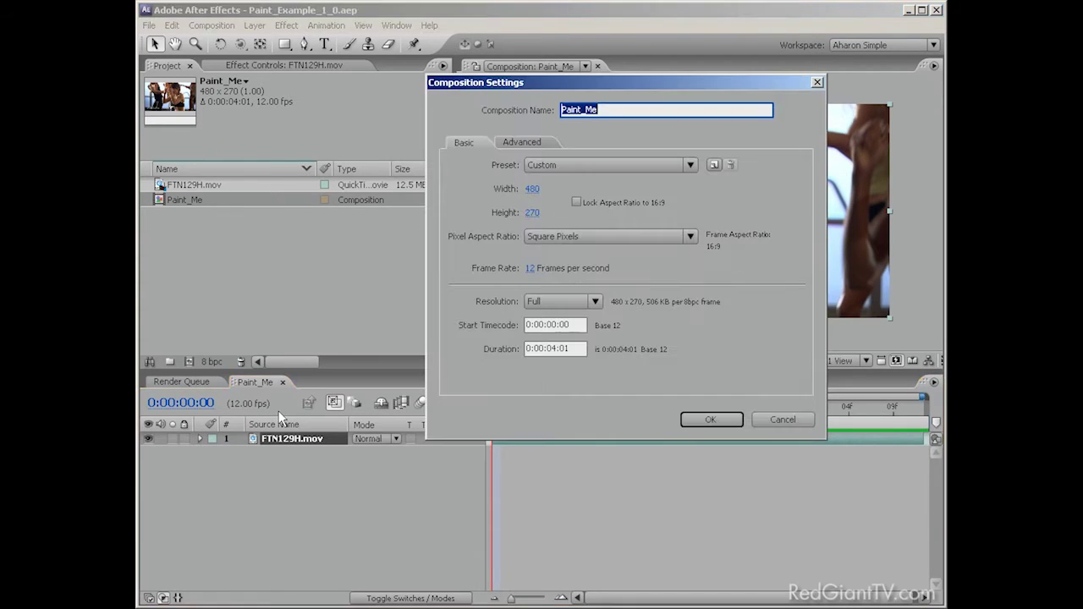
{"action": "left_click", "coordinate": [530, 268]}
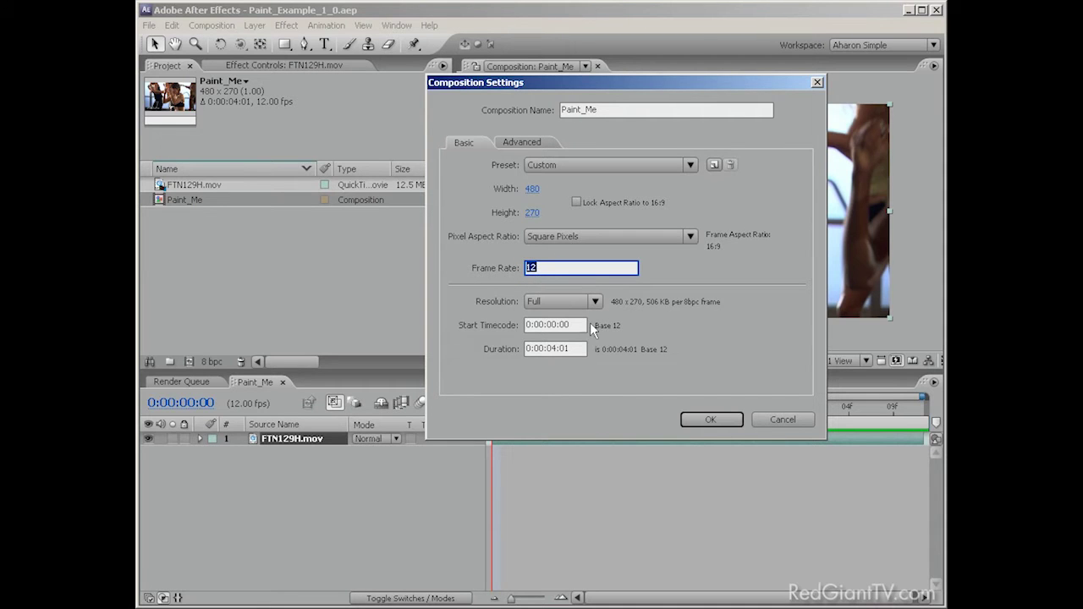
{"action": "left_click", "coordinate": [697, 415]}
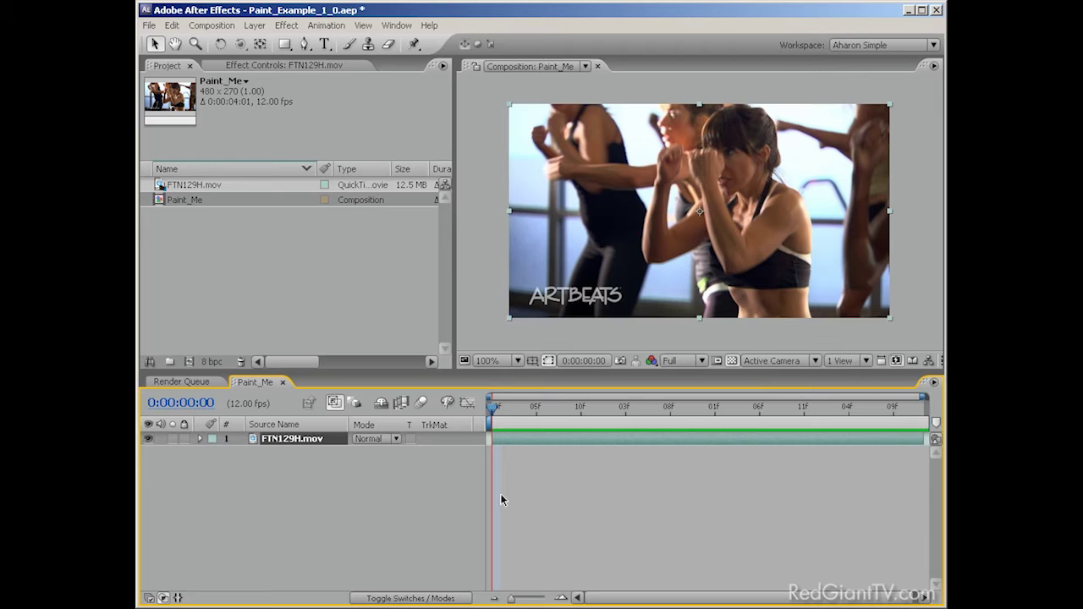
{"action": "left_click", "coordinate": [320, 434]}
Apply Red Giant ToonIt! Roto Toon to the FTN129H.mov clip
{"action": "left_click", "coordinate": [288, 26]}
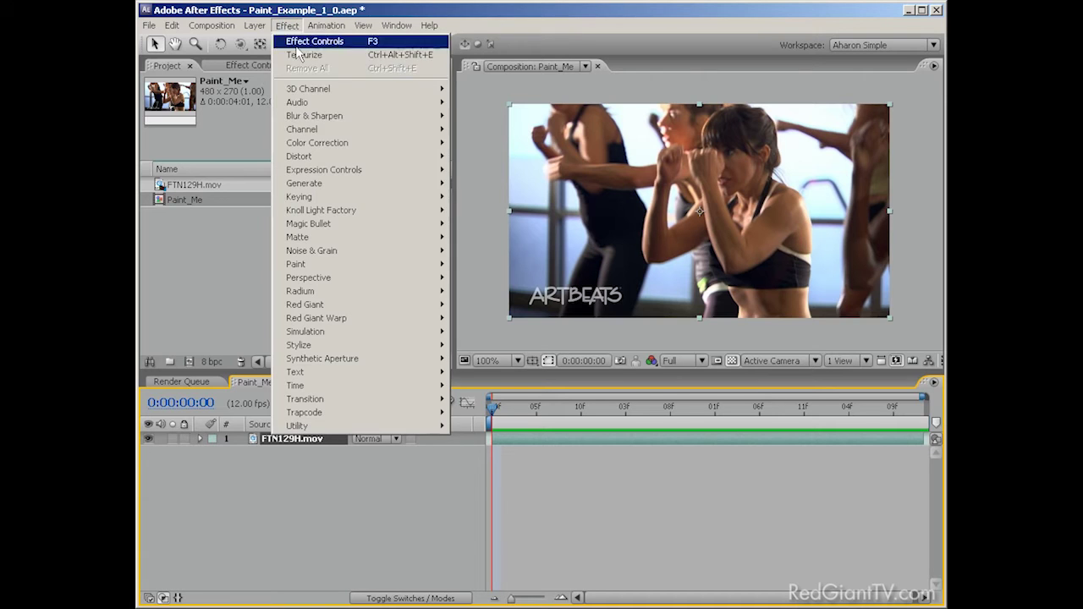
{"action": "mouse_move", "coordinate": [437, 310]}
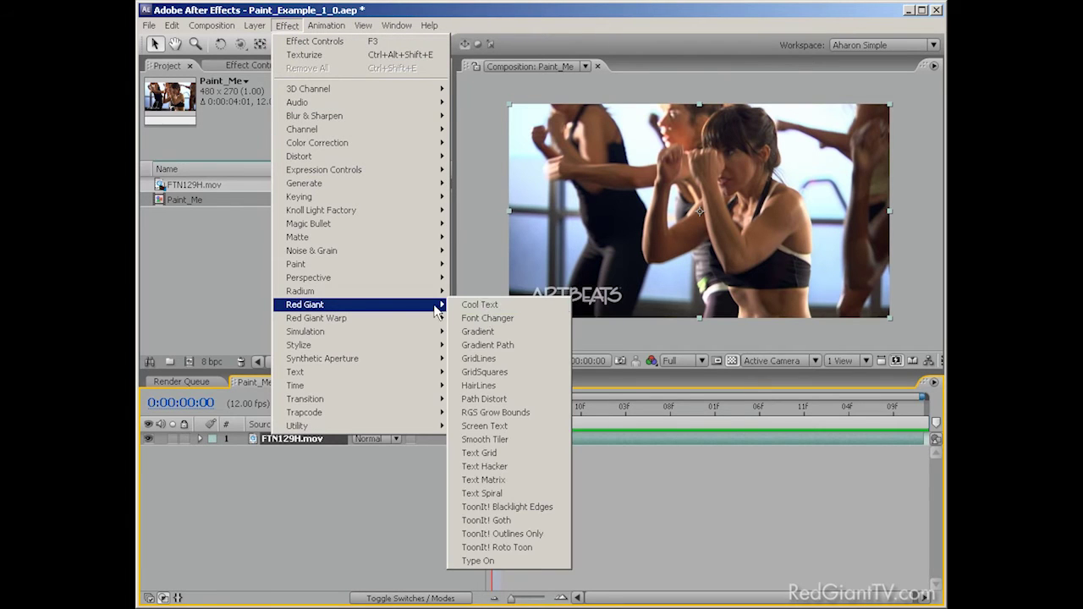
{"action": "left_click", "coordinate": [542, 548]}
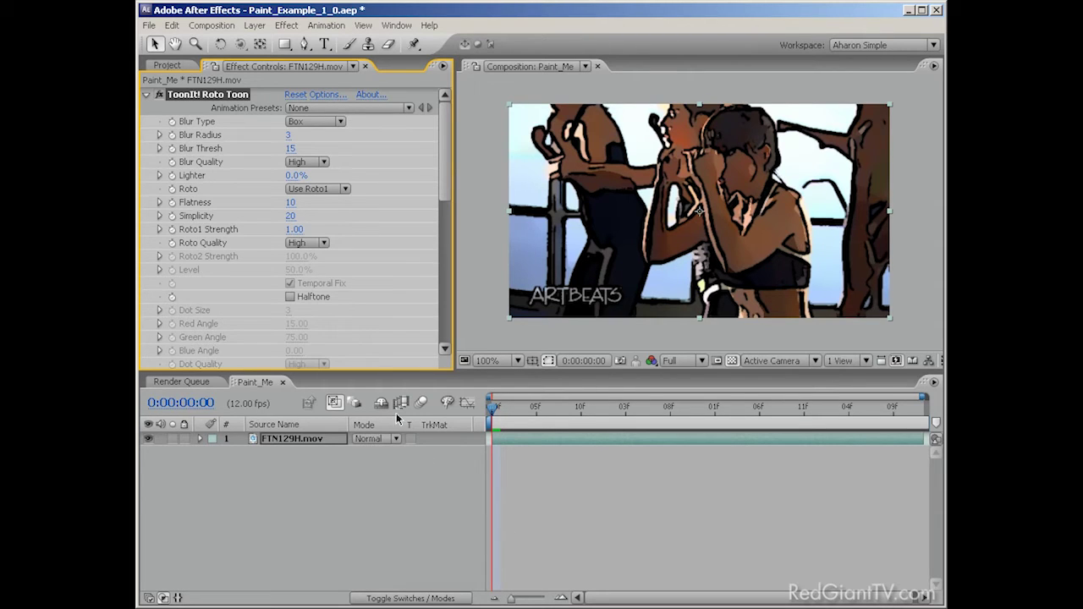
Set ToonIt Lighter to 50% and uncheck Comic outlines
{"action": "left_click", "coordinate": [211, 176]}
{"action": "left_click", "coordinate": [297, 176]}
{"action": "type", "text": "50"}
{"action": "key", "text": "Return"}
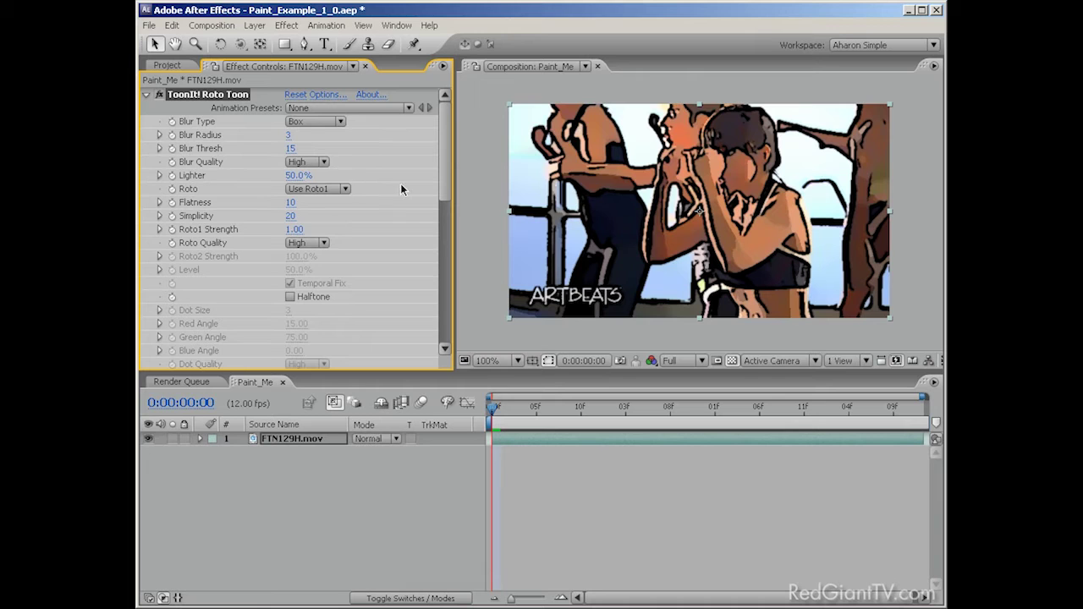
{"action": "left_click_drag", "start_coordinate": [441, 166], "coordinate": [446, 318]}
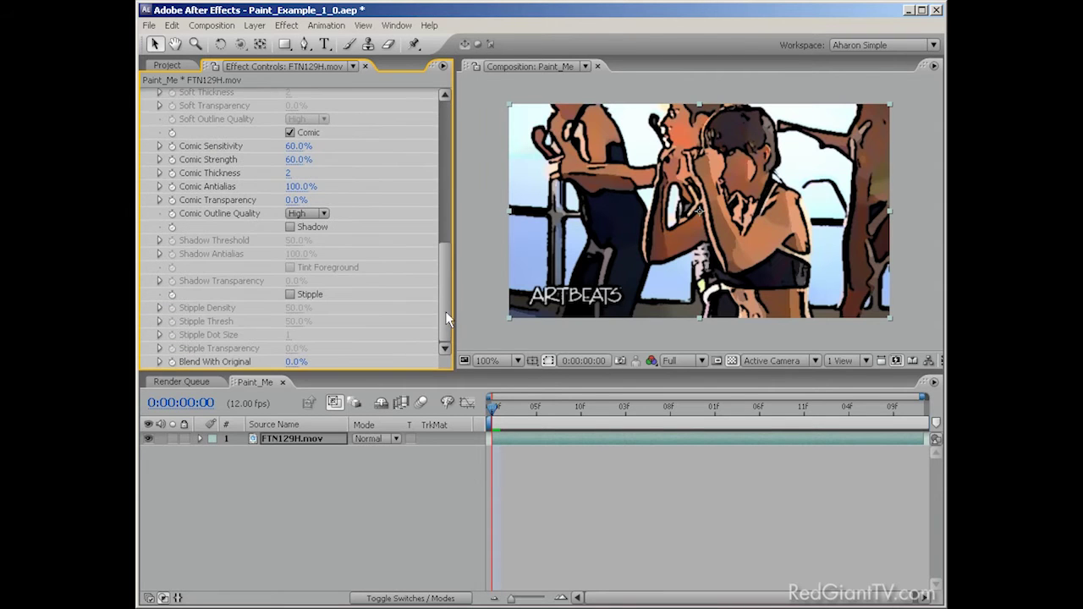
{"action": "left_click", "coordinate": [290, 133]}
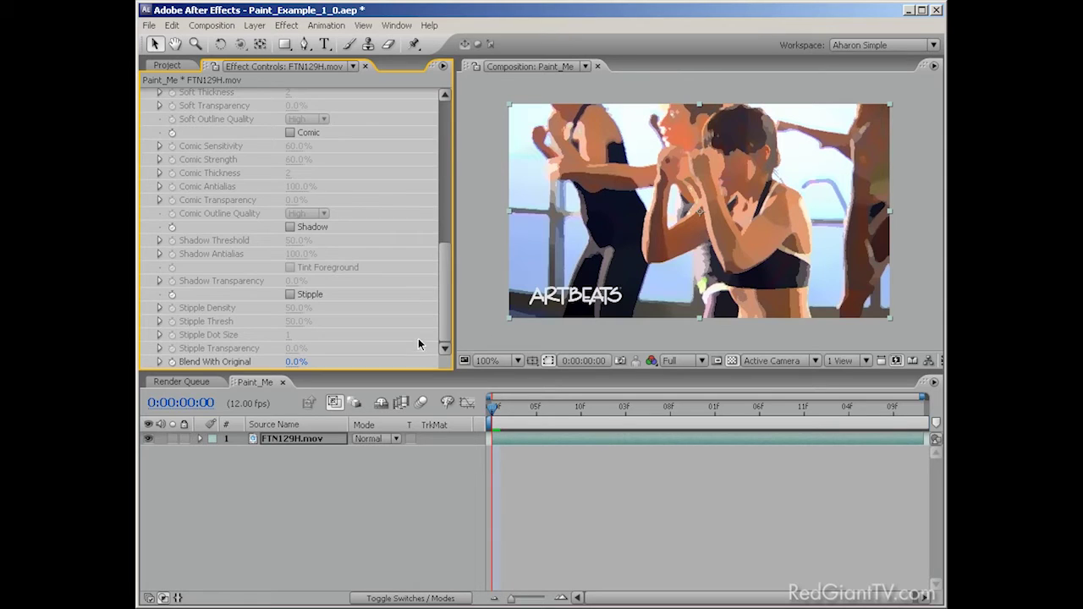
Create a white, comp-sized 480×270 solid named 'Texture' above FTN129H.mov
{"action": "left_click", "coordinate": [254, 26]}
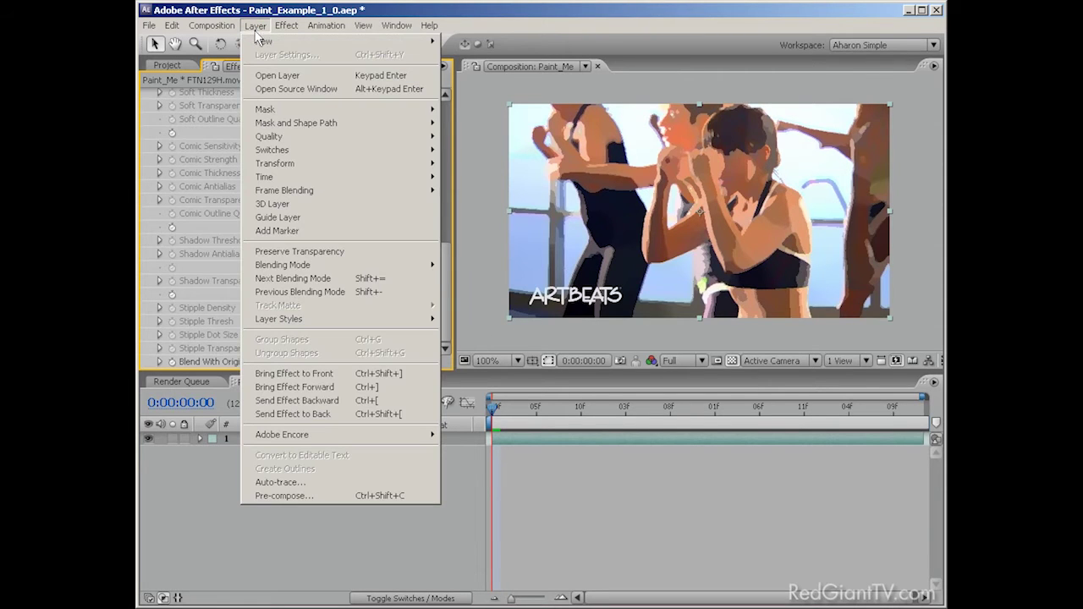
{"action": "mouse_move", "coordinate": [339, 43]}
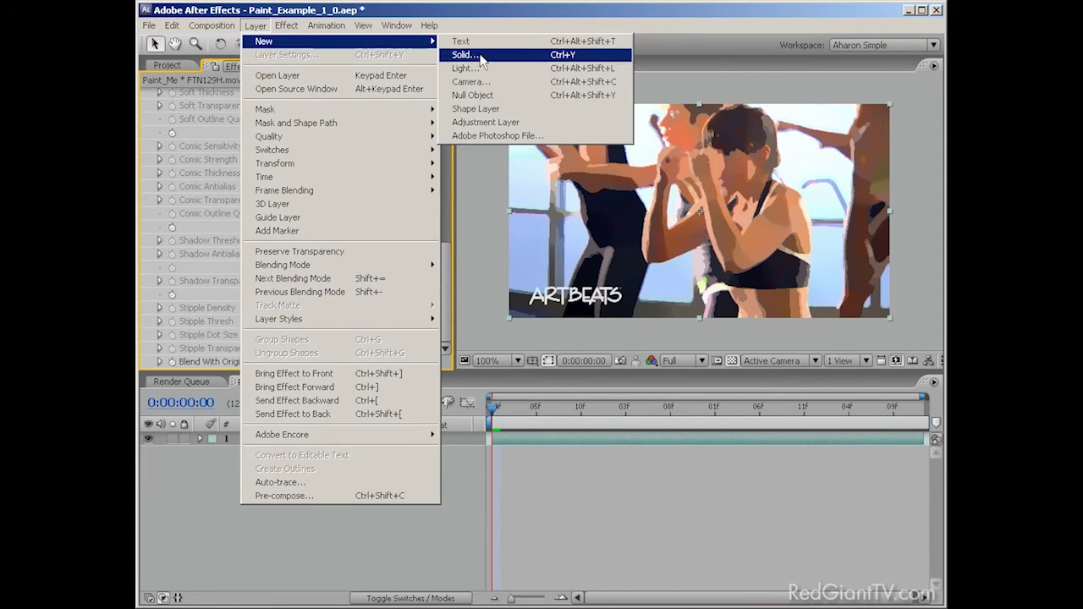
{"action": "left_click", "coordinate": [482, 59]}
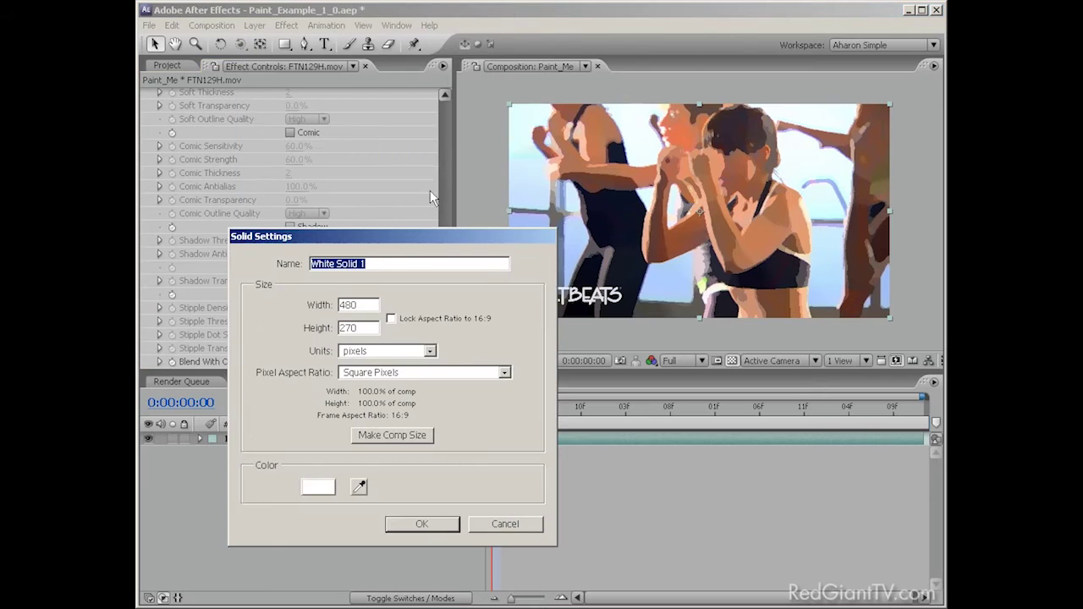
{"action": "type", "text": "T"}
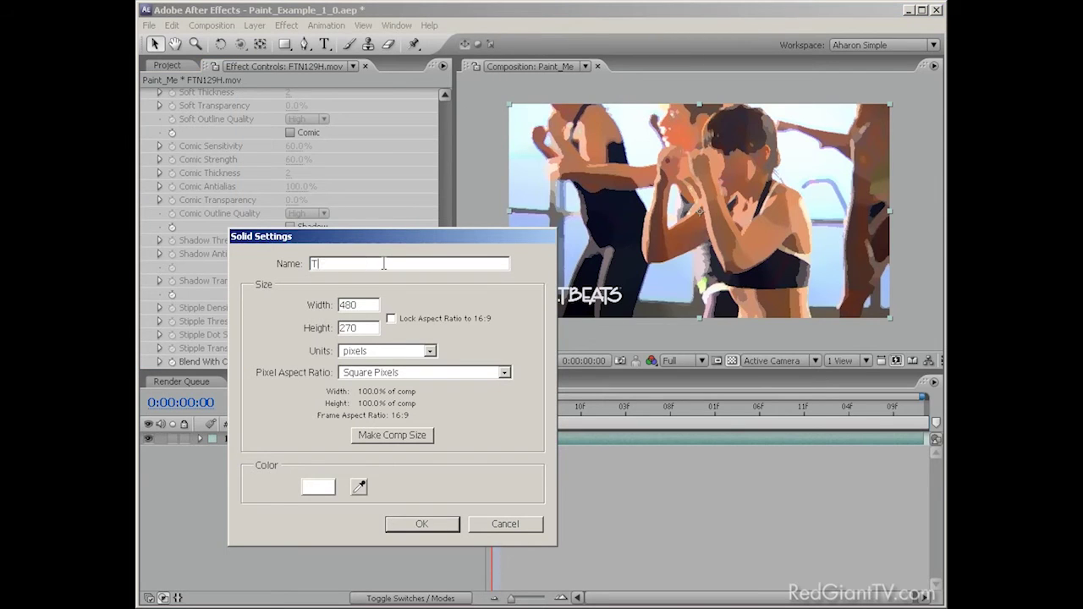
{"action": "type", "text": "exture"}
{"action": "left_click", "coordinate": [380, 434]}
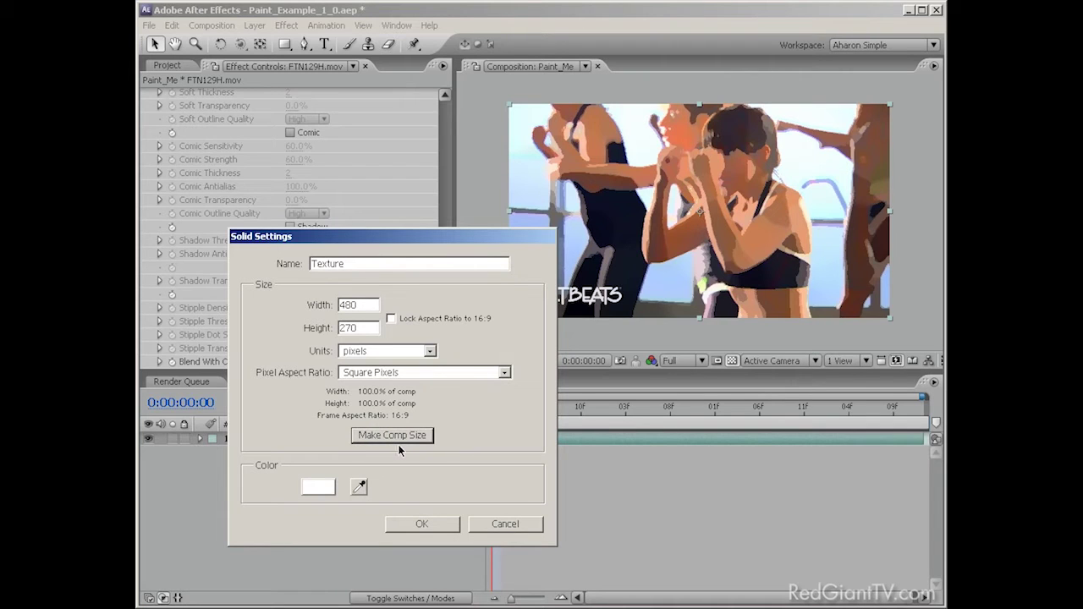
{"action": "left_click", "coordinate": [328, 487]}
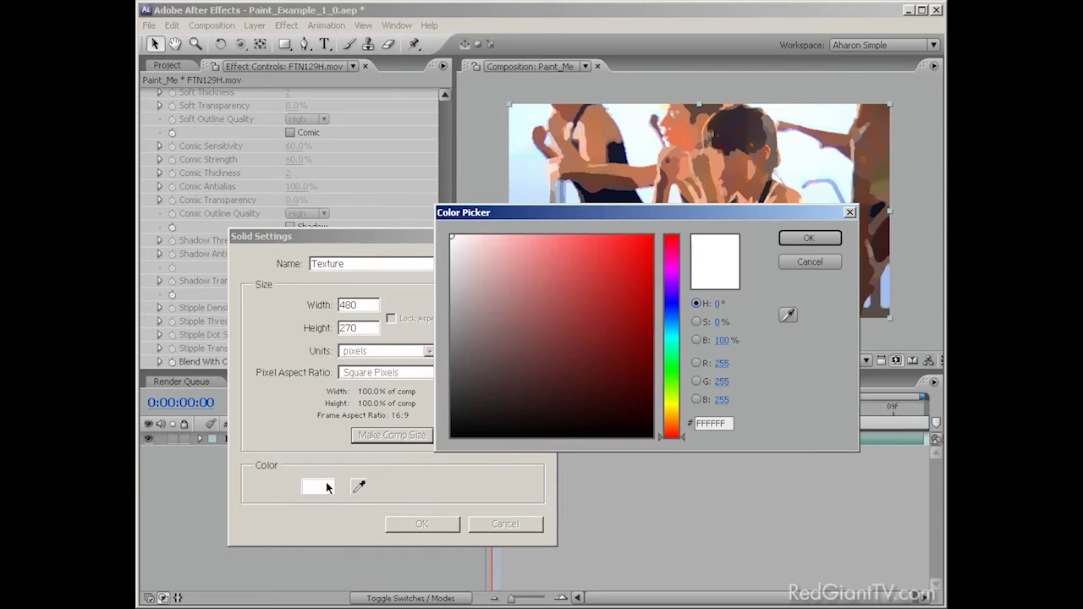
{"action": "left_click_drag", "start_coordinate": [464, 247], "coordinate": [441, 223]}
{"action": "left_click", "coordinate": [786, 239]}
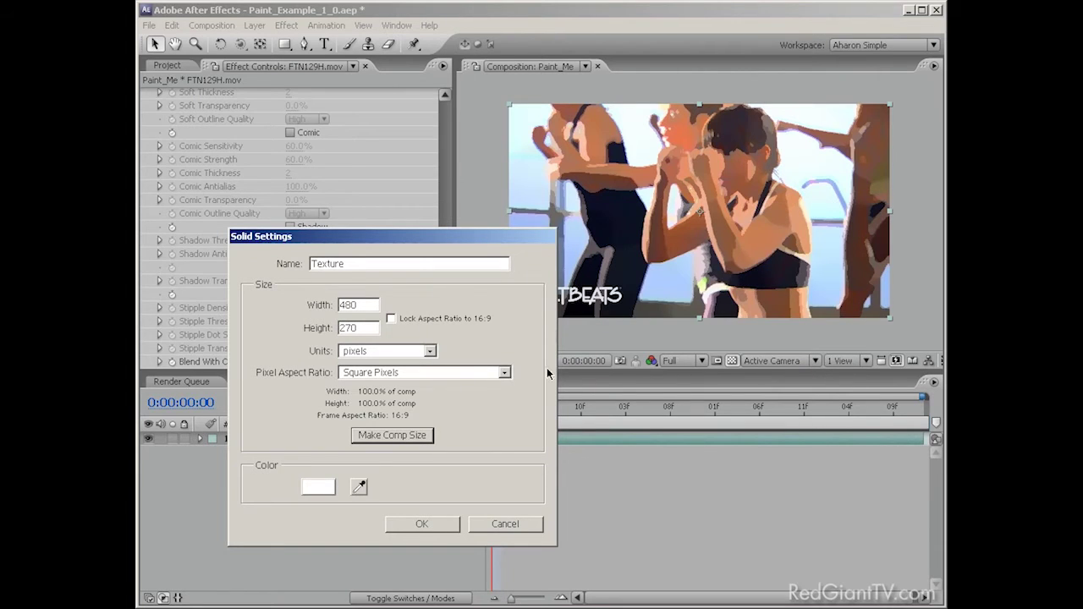
{"action": "left_click", "coordinate": [441, 523]}
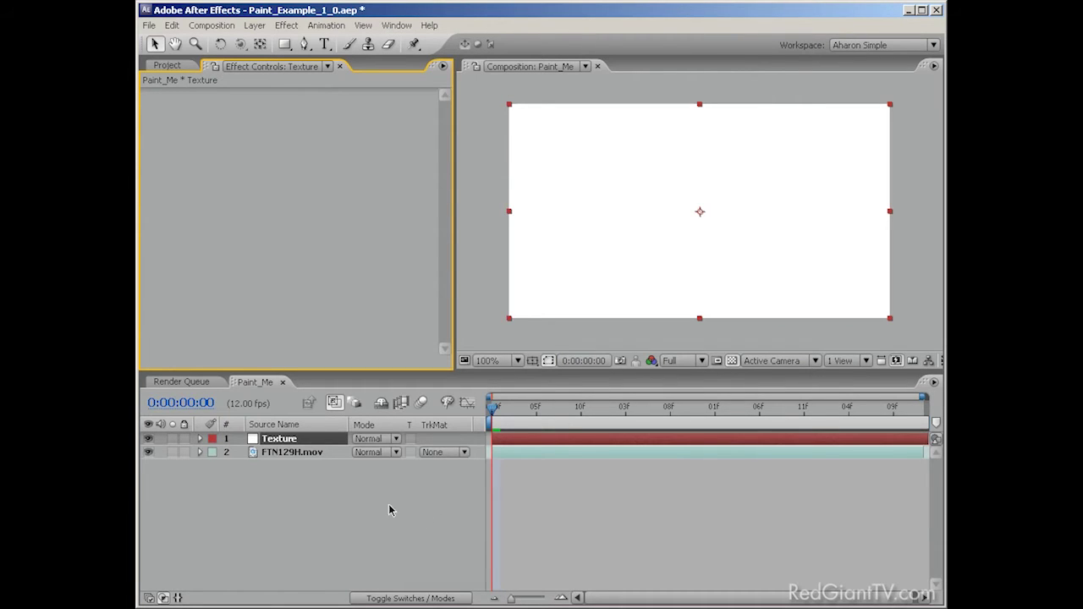
Apply Noise & Grain > Fractal Noise to the Texture layer
{"action": "left_click", "coordinate": [289, 439]}
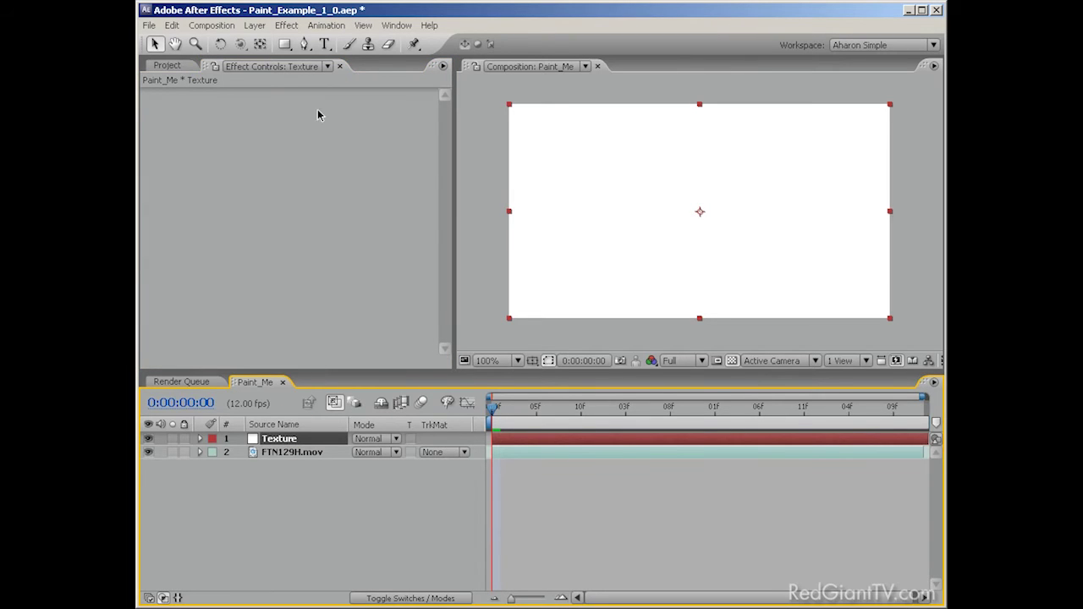
{"action": "left_click", "coordinate": [286, 24]}
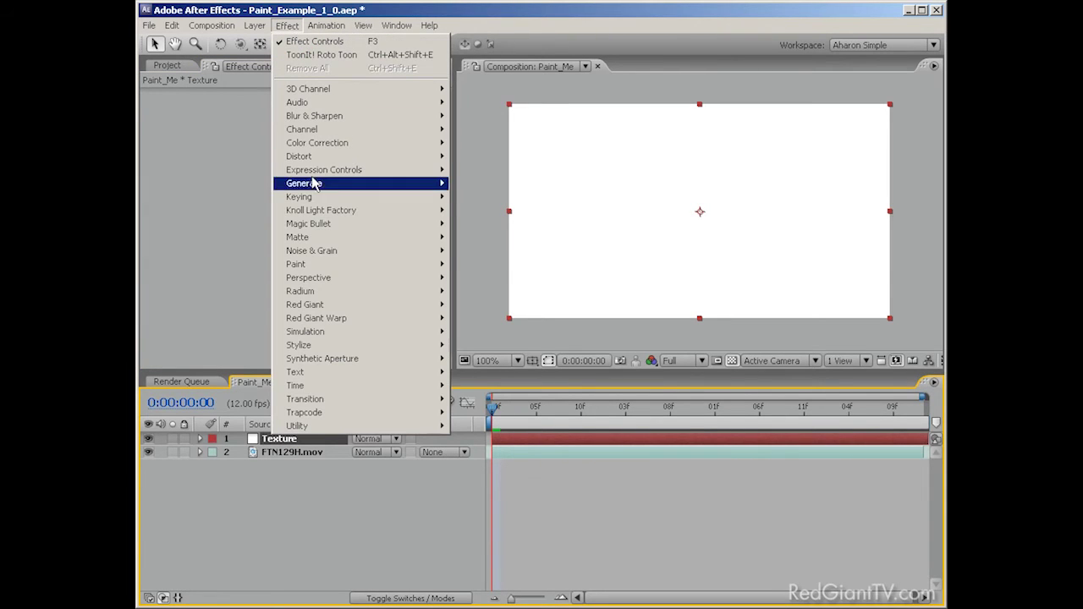
{"action": "mouse_move", "coordinate": [342, 251]}
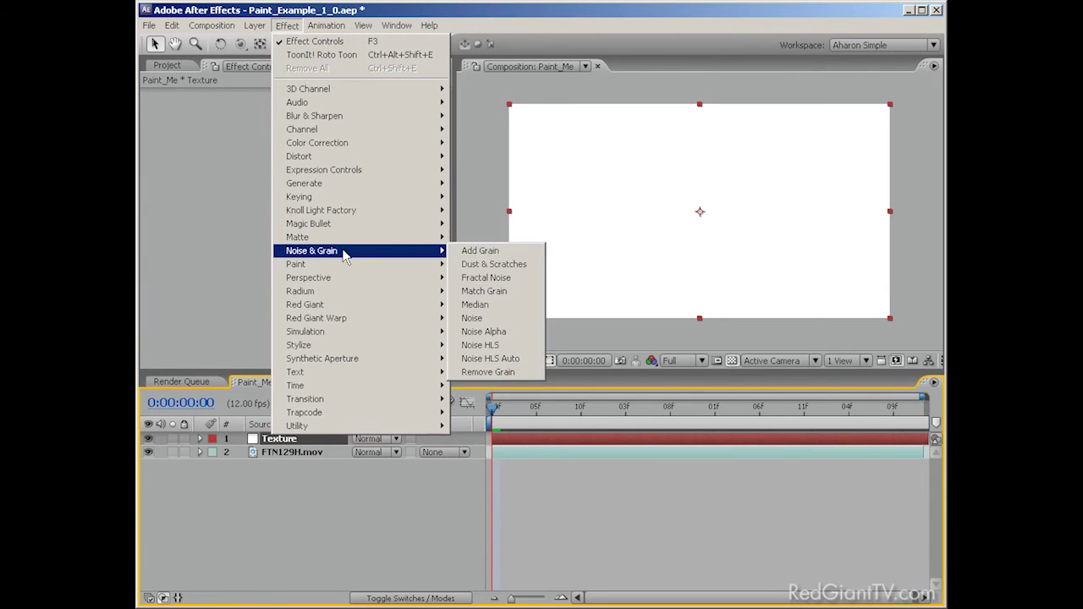
{"action": "left_click", "coordinate": [506, 279]}
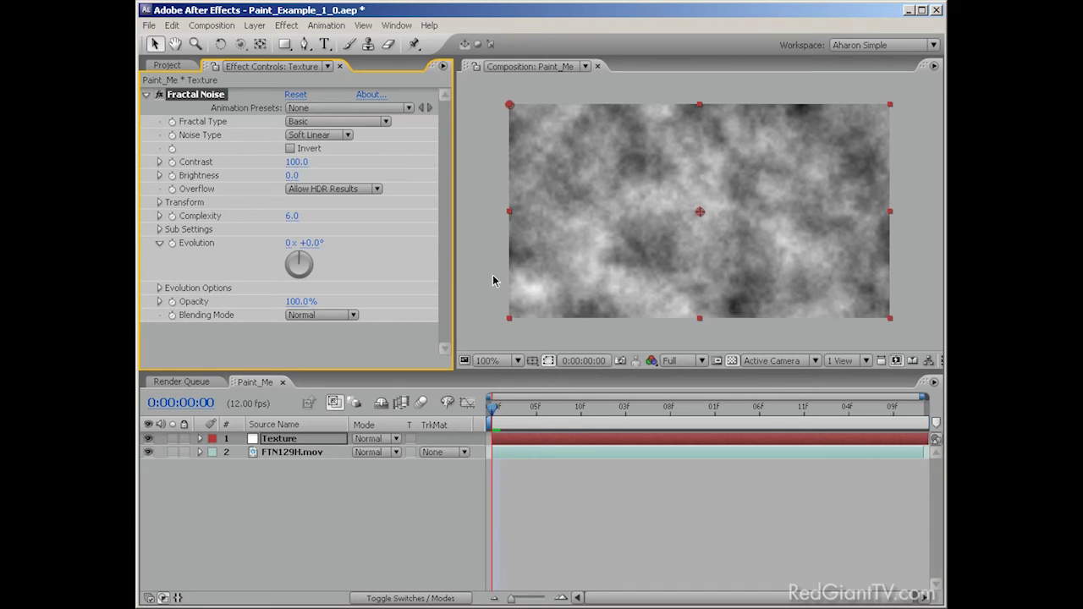
Set Fractal Noise Contrast to 18, Brightness to 45 and Transform Scale to 2
{"action": "left_click", "coordinate": [296, 162]}
{"action": "type", "text": "18"}
{"action": "key", "text": "Return"}
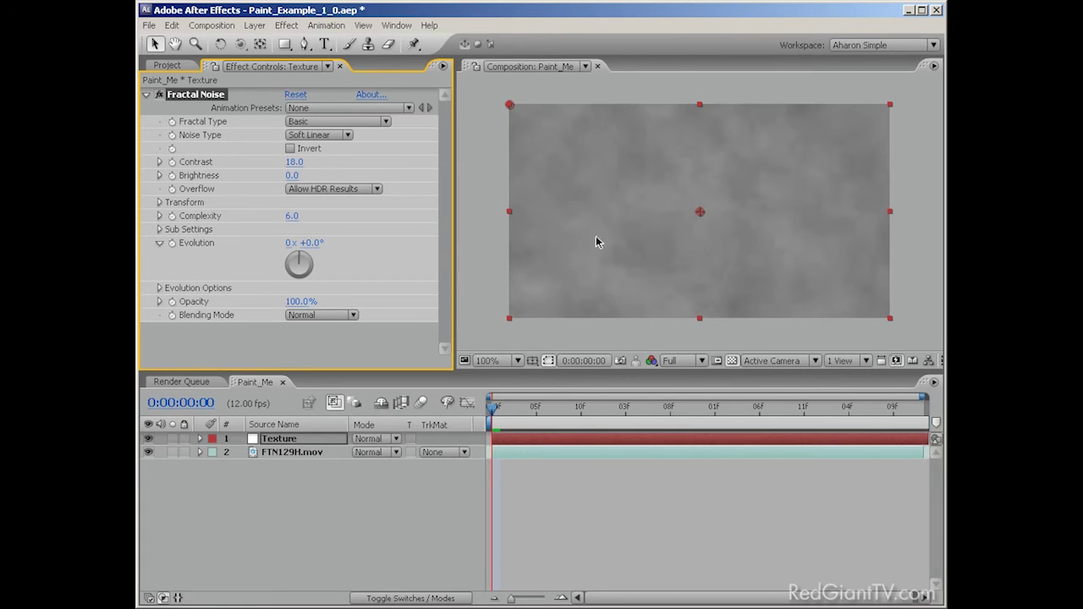
{"action": "left_click", "coordinate": [293, 175]}
{"action": "type", "text": "45"}
{"action": "key", "text": "Return"}
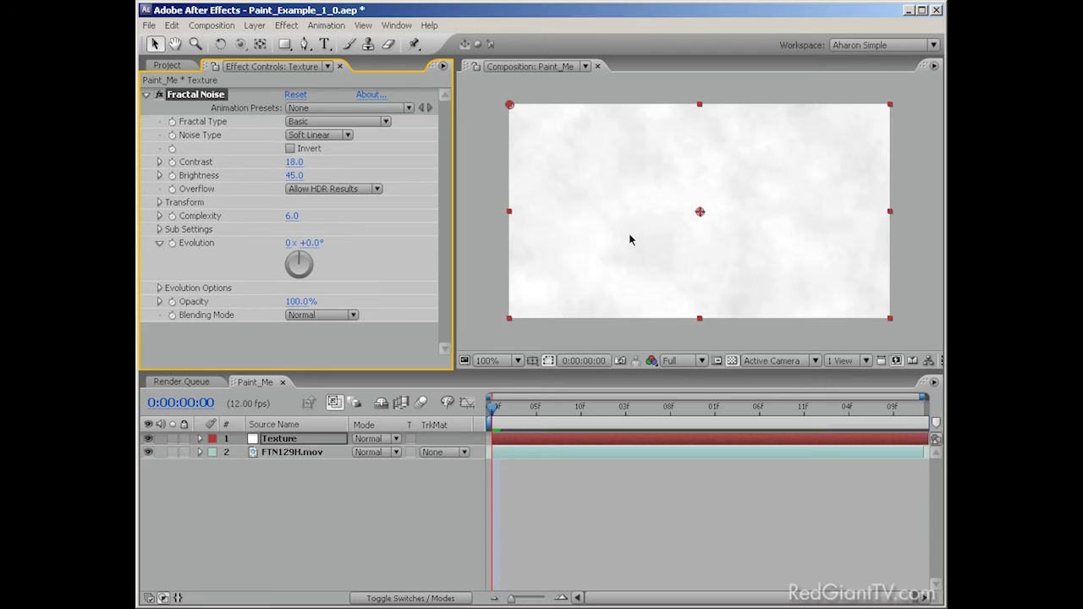
{"action": "left_click", "coordinate": [159, 202]}
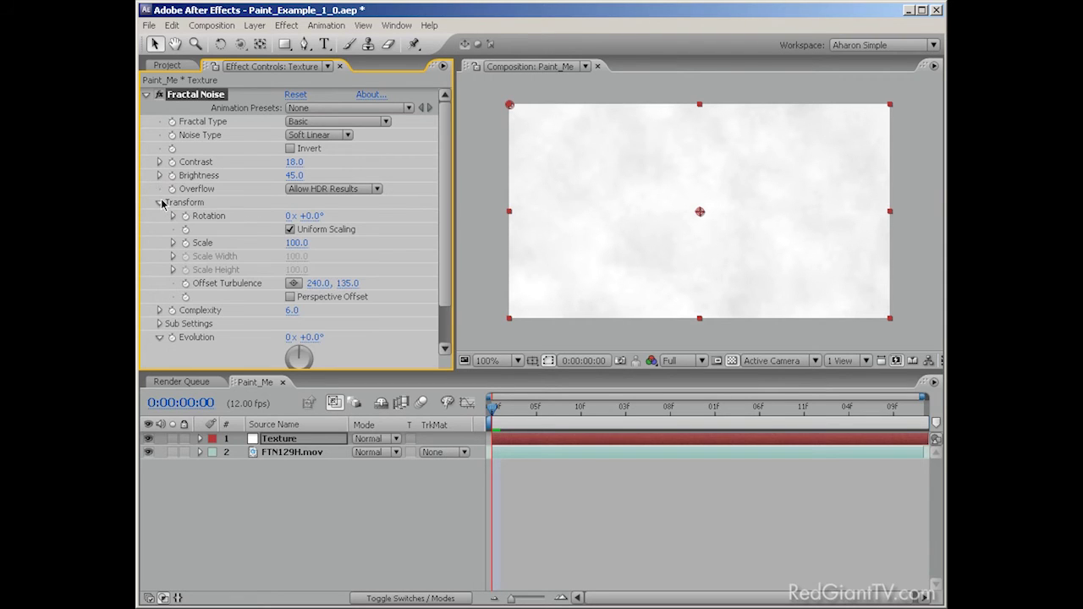
{"action": "left_click", "coordinate": [297, 244]}
{"action": "type", "text": "2"}
{"action": "key", "text": "Return"}
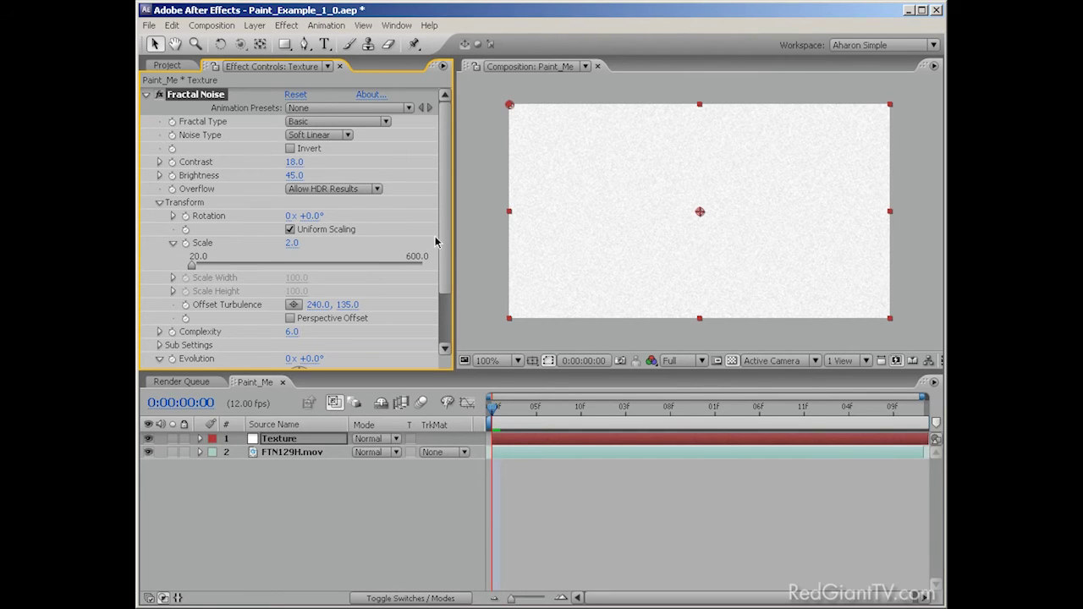
Set Random Seed under Evolution Options to 0
{"action": "left_click_drag", "start_coordinate": [442, 236], "coordinate": [447, 318]}
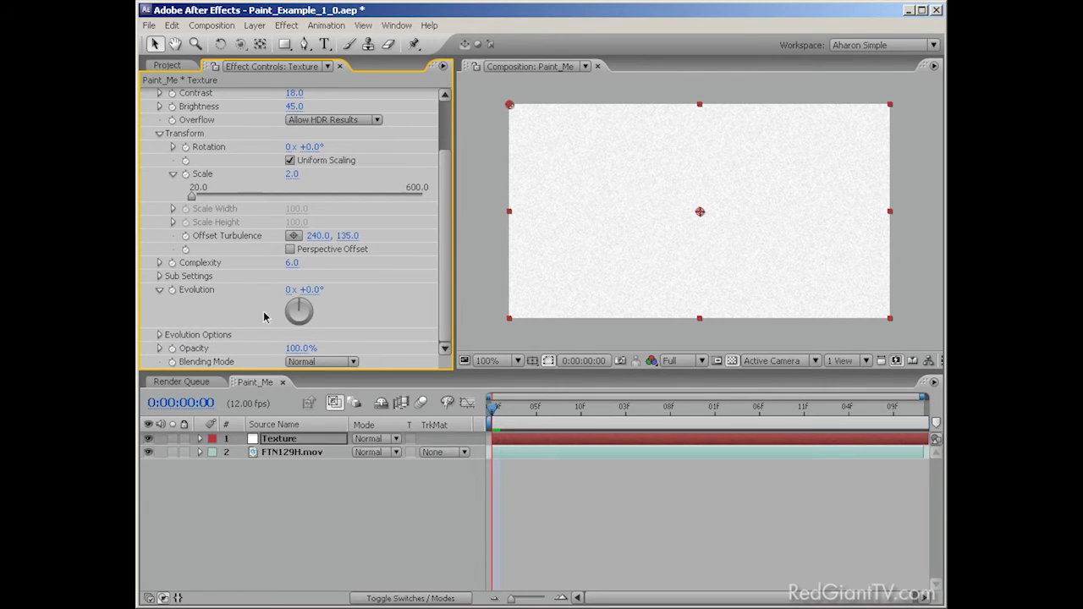
{"action": "left_click", "coordinate": [159, 334]}
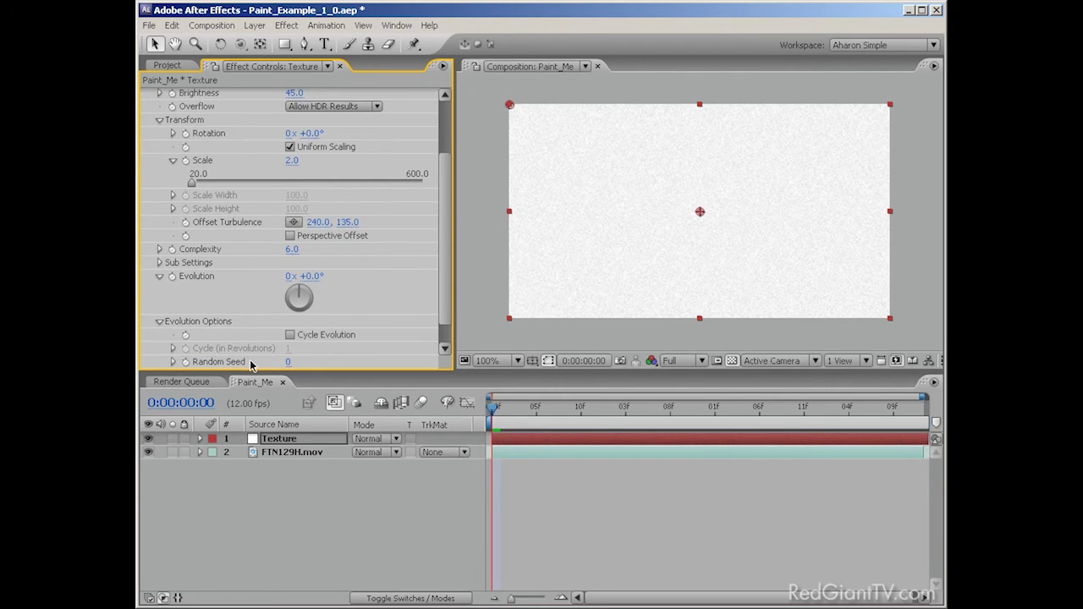
{"action": "left_click", "coordinate": [240, 359]}
{"action": "scroll", "coordinate": [296, 362], "scroll_direction": "down", "scroll_amount": 1}
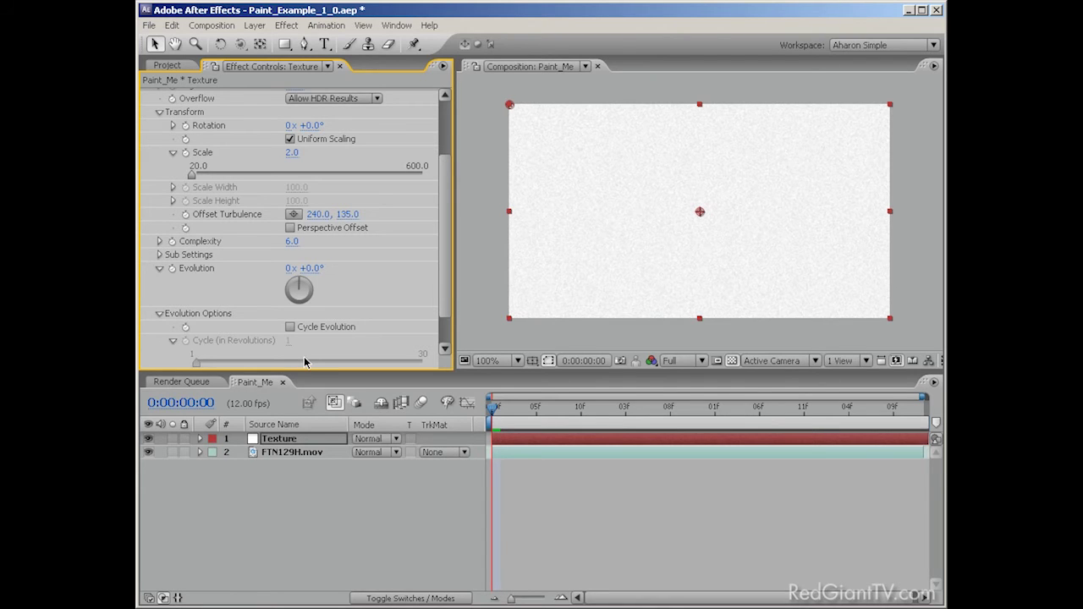
{"action": "scroll", "coordinate": [304, 362], "scroll_direction": "down", "scroll_amount": 3}
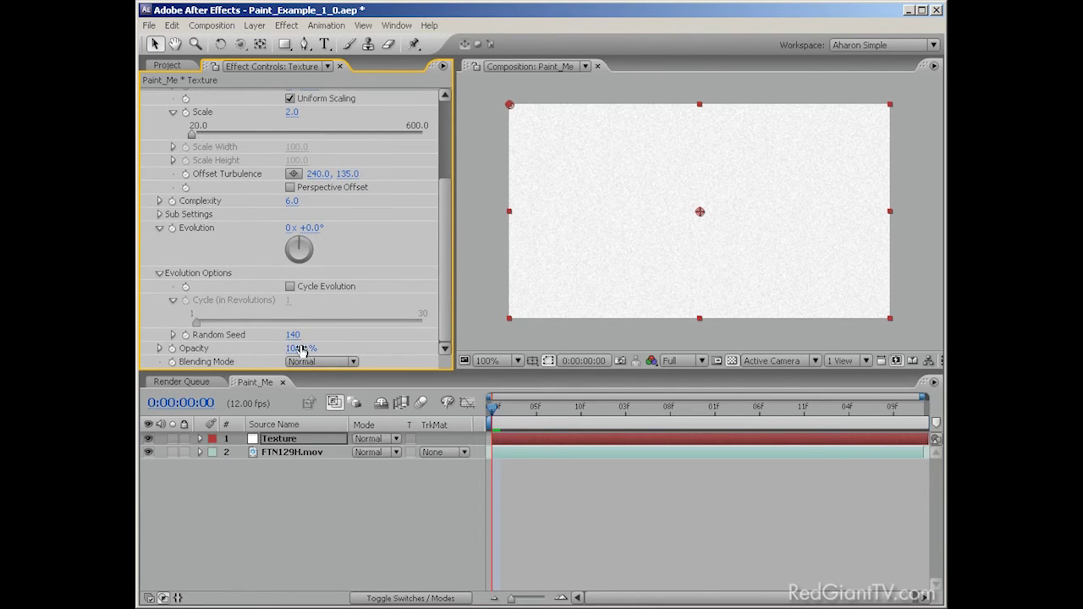
{"action": "key", "text": "ctrl+z"}
Add the expression time*12 to the Fractal Noise Random Seed
{"action": "left_click", "coordinate": [185, 335], "text": "alt"}
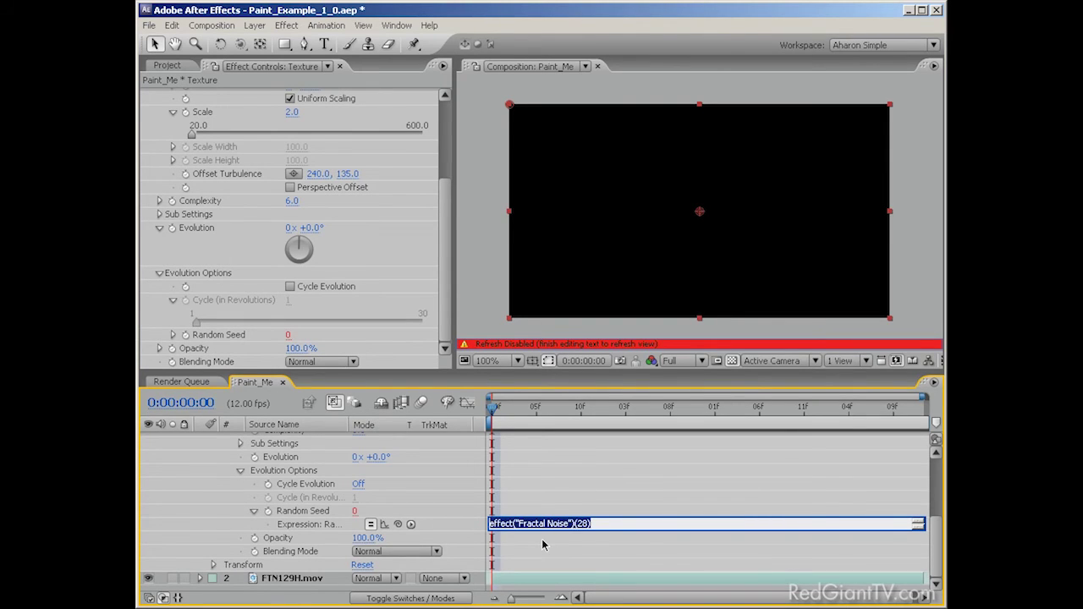
{"action": "type", "text": "ti"}
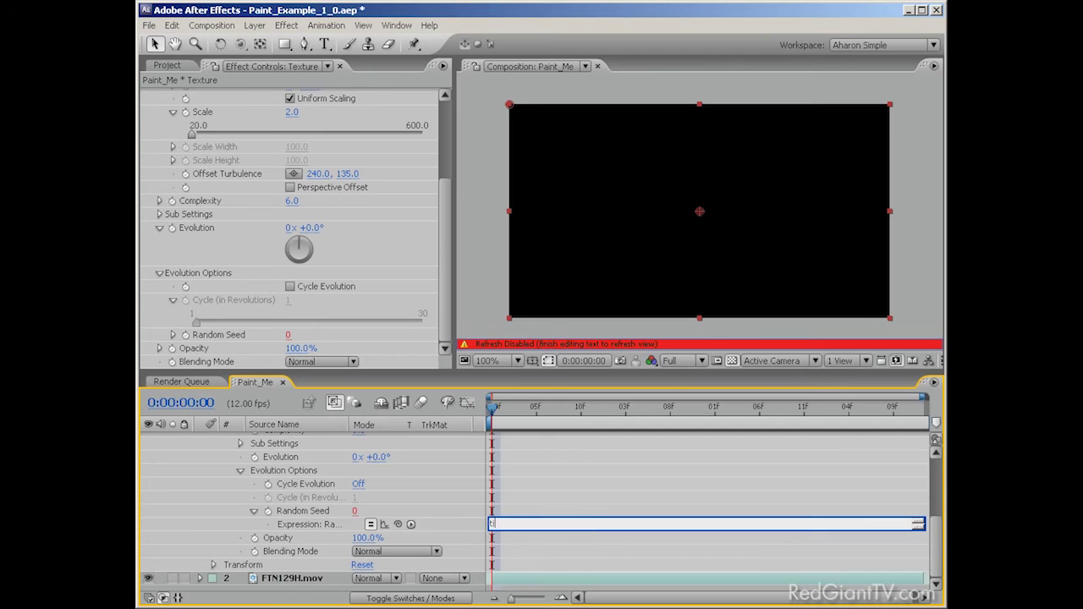
{"action": "type", "text": "me*12"}
{"action": "double_click", "coordinate": [498, 524]}
{"action": "left_click_drag", "start_coordinate": [525, 523], "coordinate": [509, 524]}
{"action": "left_click", "coordinate": [515, 439]}
Scrub frames 1 to 5 to check the noise changes, then select the Texture layer
{"action": "left_click", "coordinate": [496, 412]}
{"action": "mouse_move", "coordinate": [496, 412]}
{"action": "left_mouse_down"}
{"action": "mouse_move", "coordinate": [564, 414]}
{"action": "mouse_move", "coordinate": [492, 412]}
{"action": "left_mouse_up"}
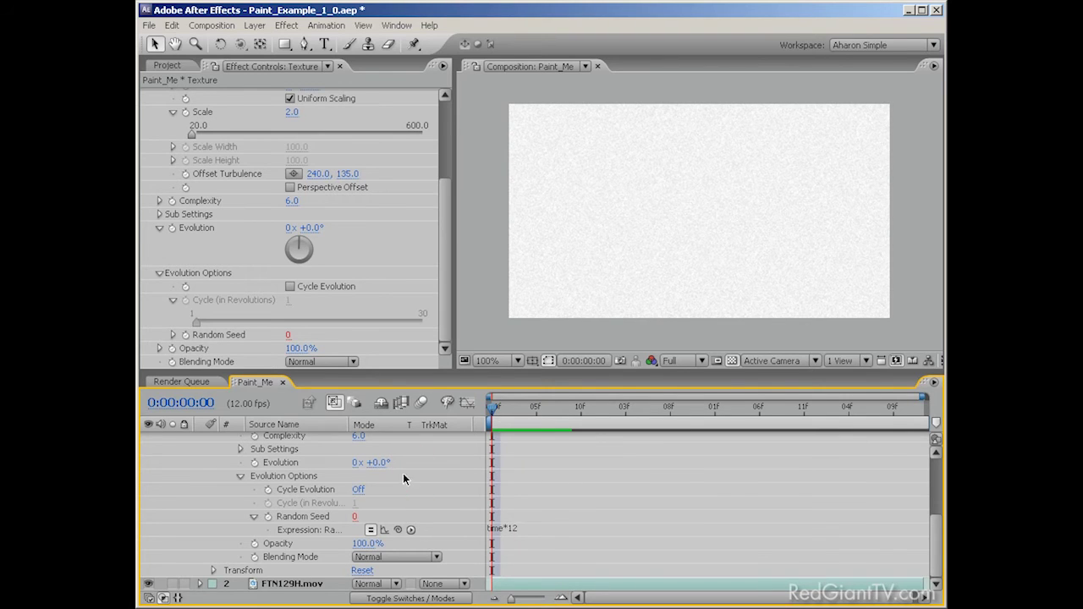
{"action": "scroll", "coordinate": [402, 478], "scroll_direction": "up", "scroll_amount": 5}
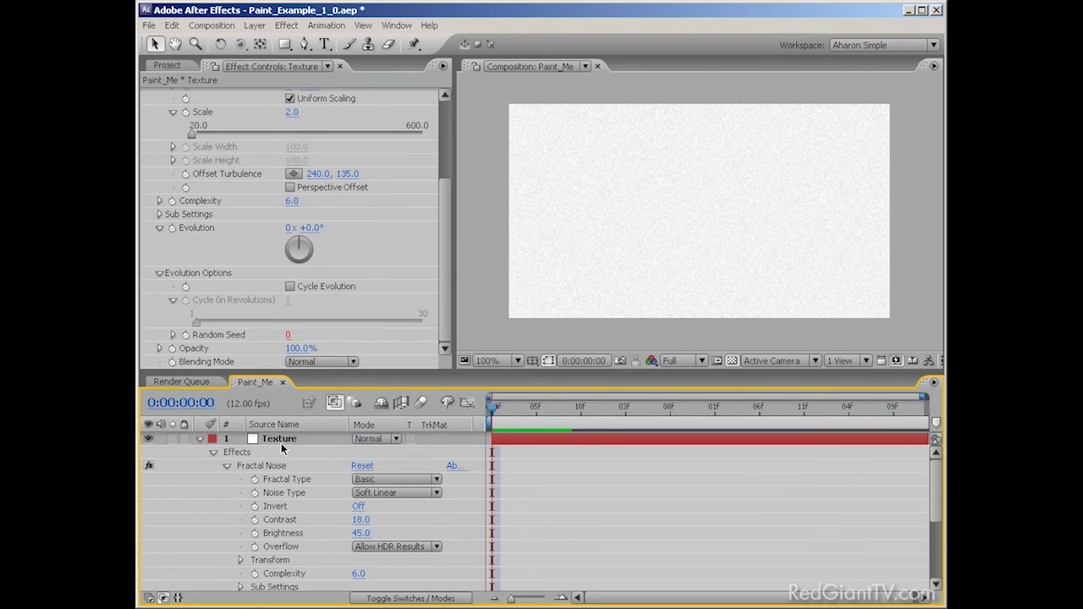
{"action": "left_click", "coordinate": [281, 441]}
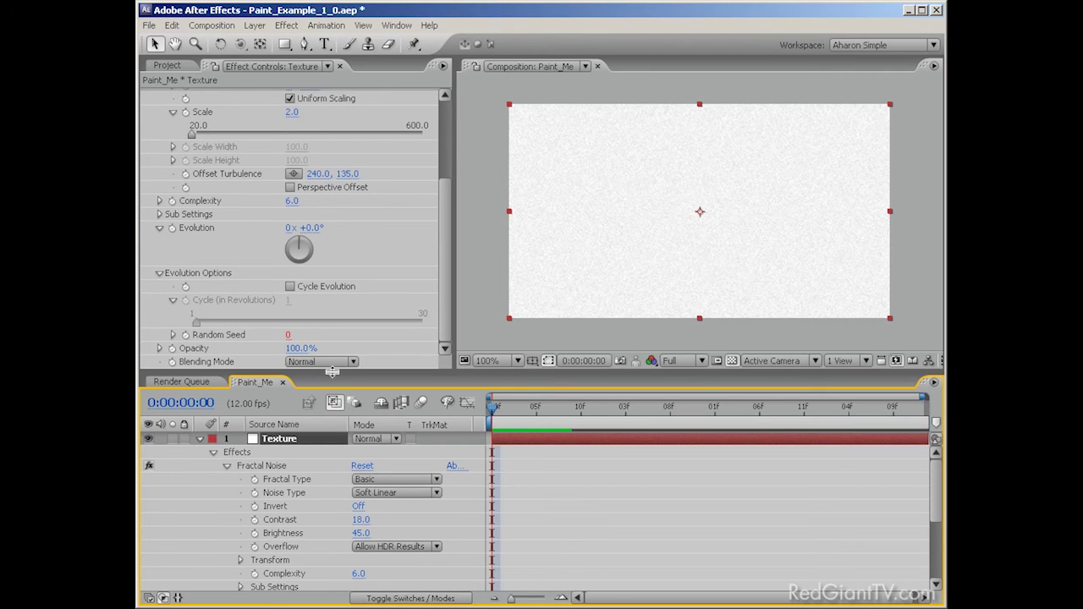
Pre-compose Texture into Texture Comp 1 with all attributes, hide it, and select FTN129H.mov
{"action": "left_click", "coordinate": [256, 25]}
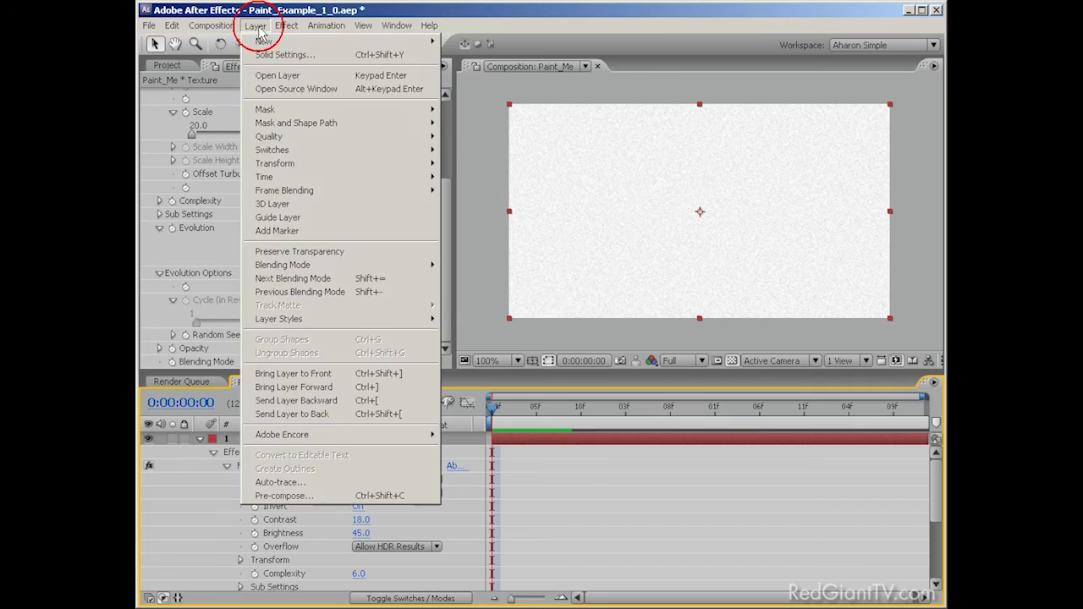
{"action": "left_click", "coordinate": [333, 496]}
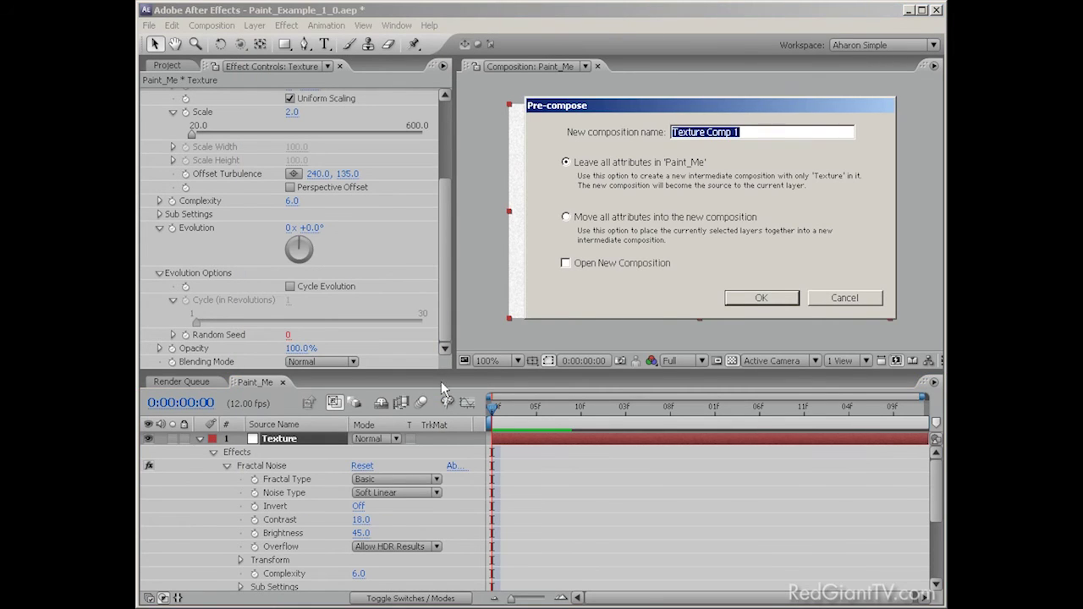
{"action": "left_click", "coordinate": [565, 217]}
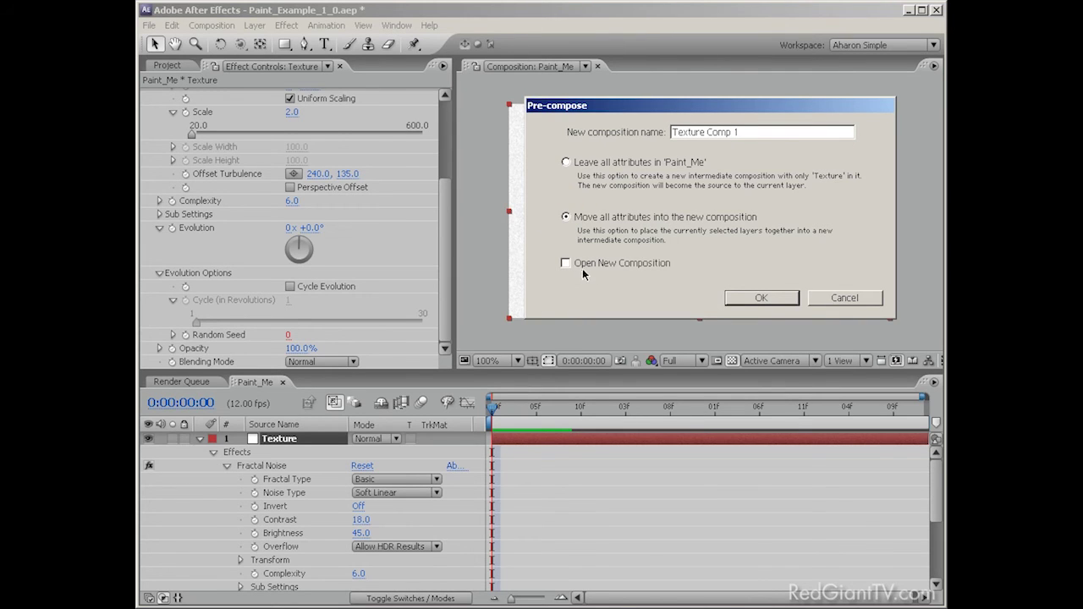
{"action": "left_click", "coordinate": [735, 294]}
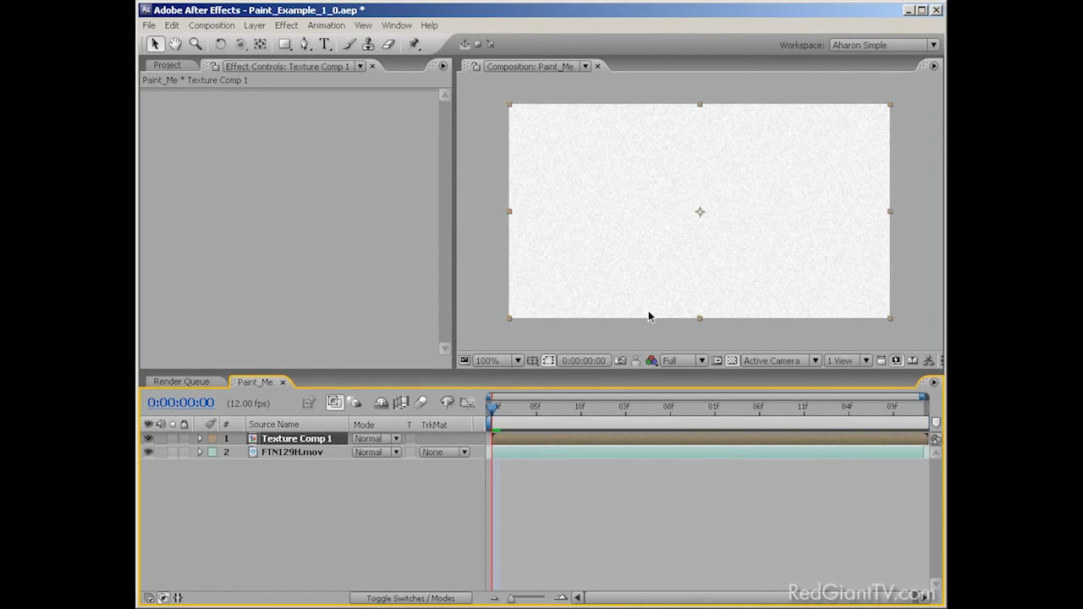
{"action": "left_click", "coordinate": [148, 439]}
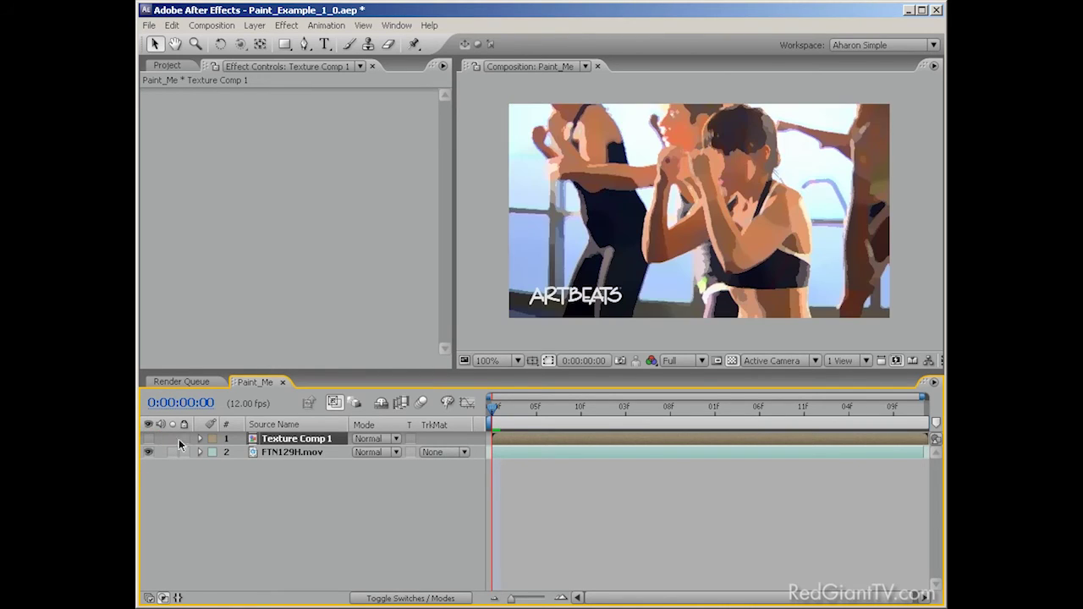
{"action": "left_click", "coordinate": [309, 452]}
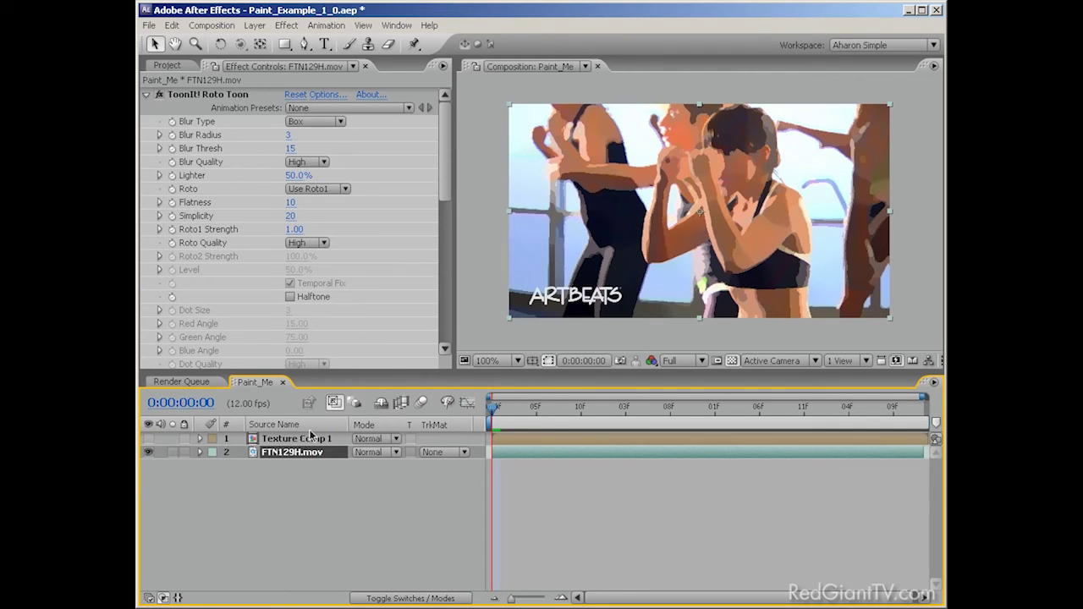
Apply Stylize > Texturize to FTN129H.mov using '1. Texture Comp 1' as texture layer, then preview
{"action": "left_click", "coordinate": [286, 25]}
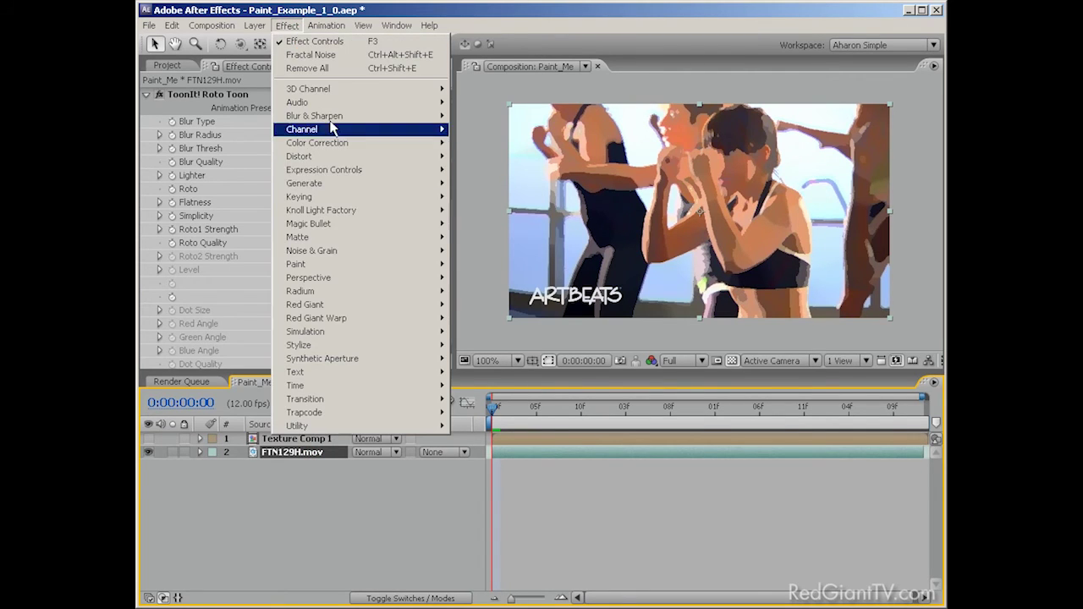
{"action": "mouse_move", "coordinate": [335, 347]}
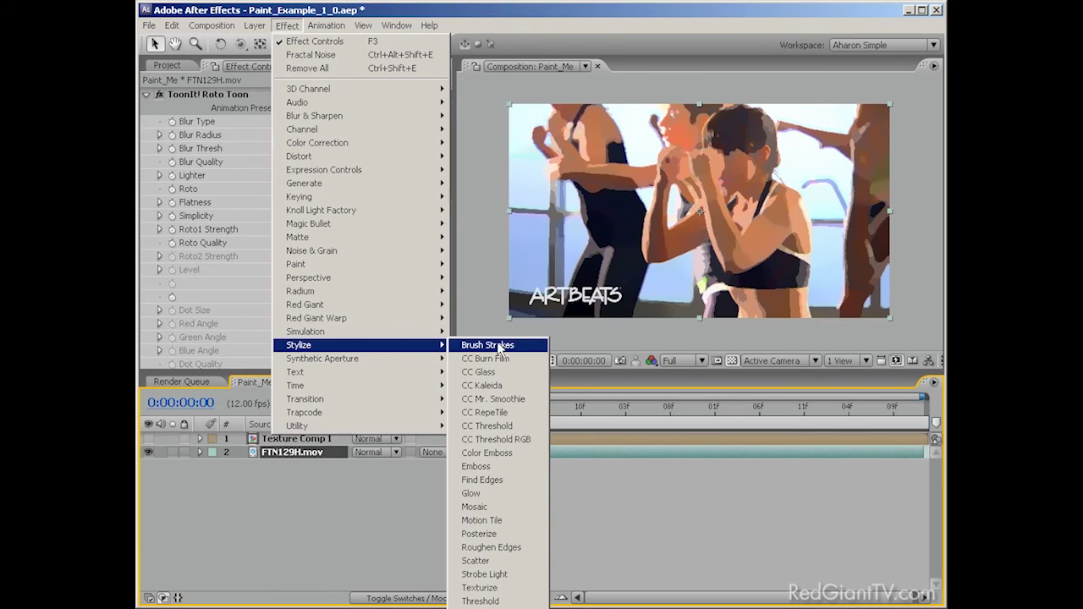
{"action": "left_click", "coordinate": [516, 587]}
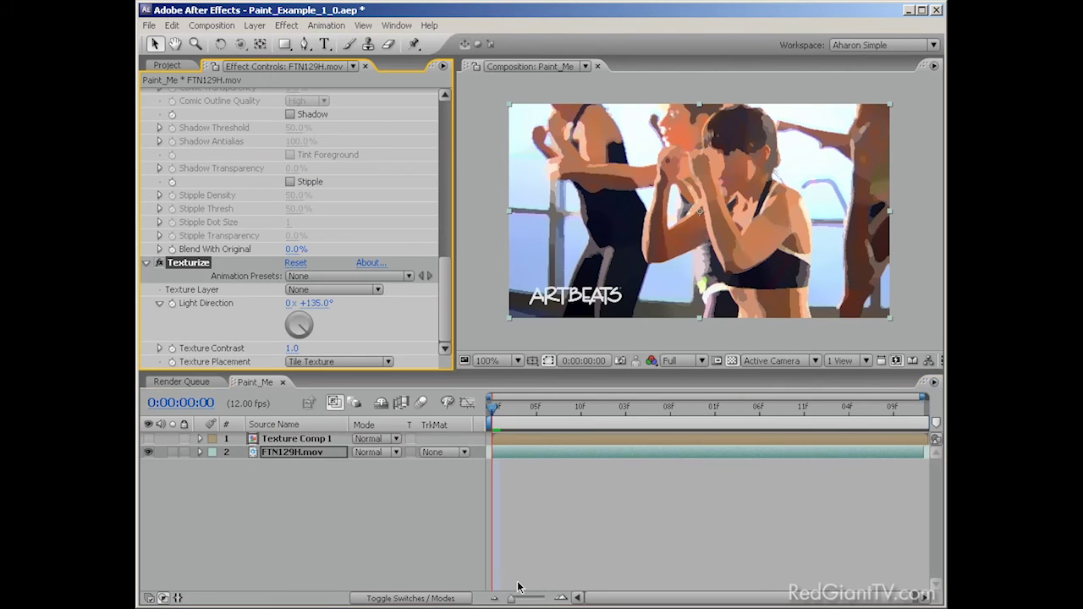
{"action": "left_click", "coordinate": [322, 290]}
{"action": "left_click", "coordinate": [329, 313]}
{"action": "key", "text": "KP_0"}
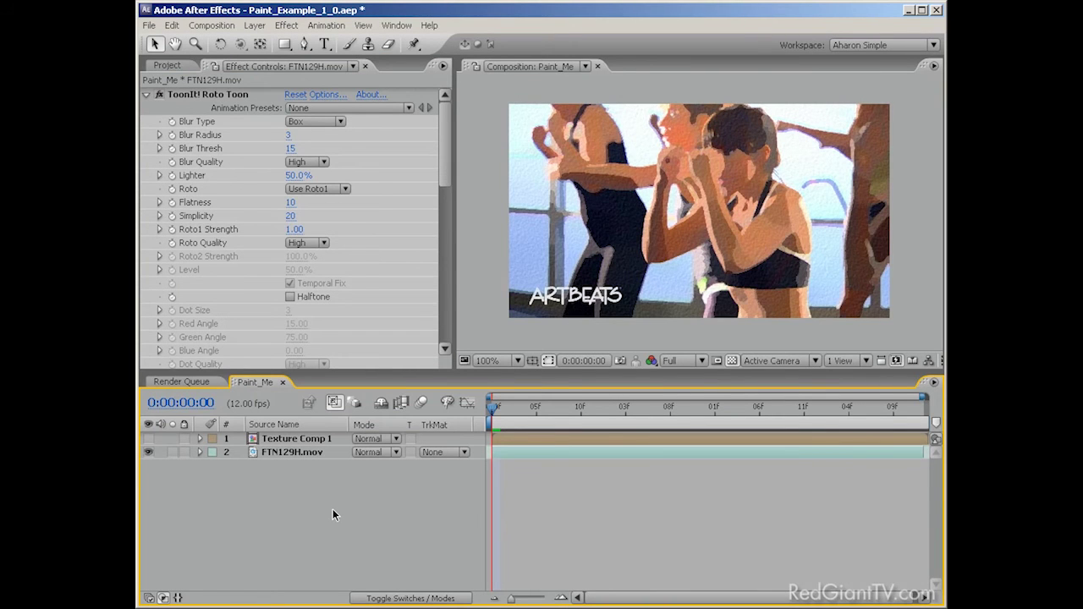
{"action": "left_click", "coordinate": [292, 452]}
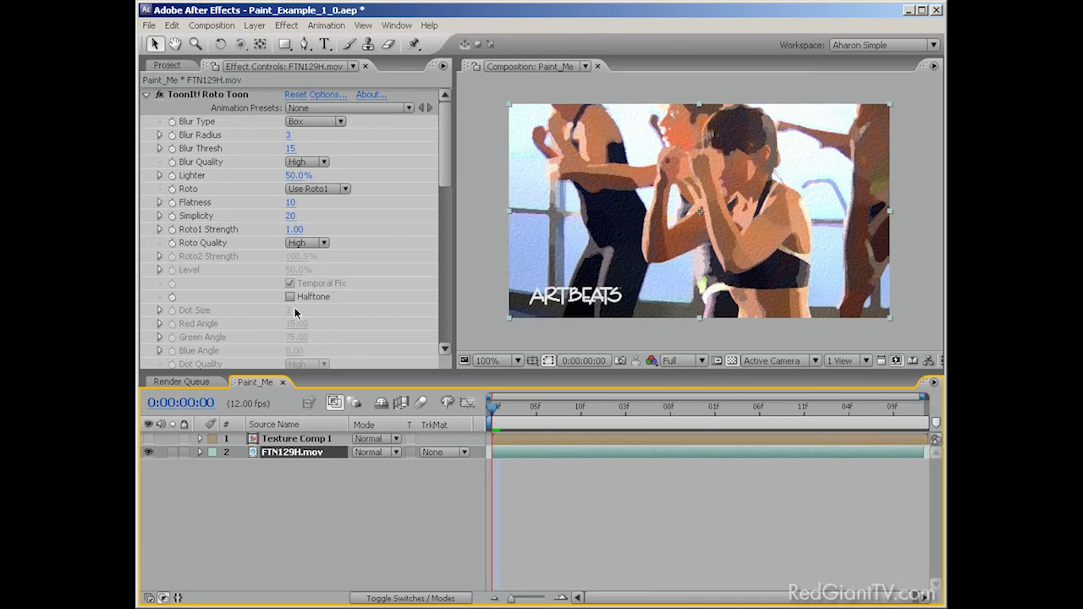
Change the ToonIt Roto Toon Lighter on FTN129H.mov from 50% to 100%
{"action": "left_click", "coordinate": [298, 176]}
{"action": "type", "text": "100"}
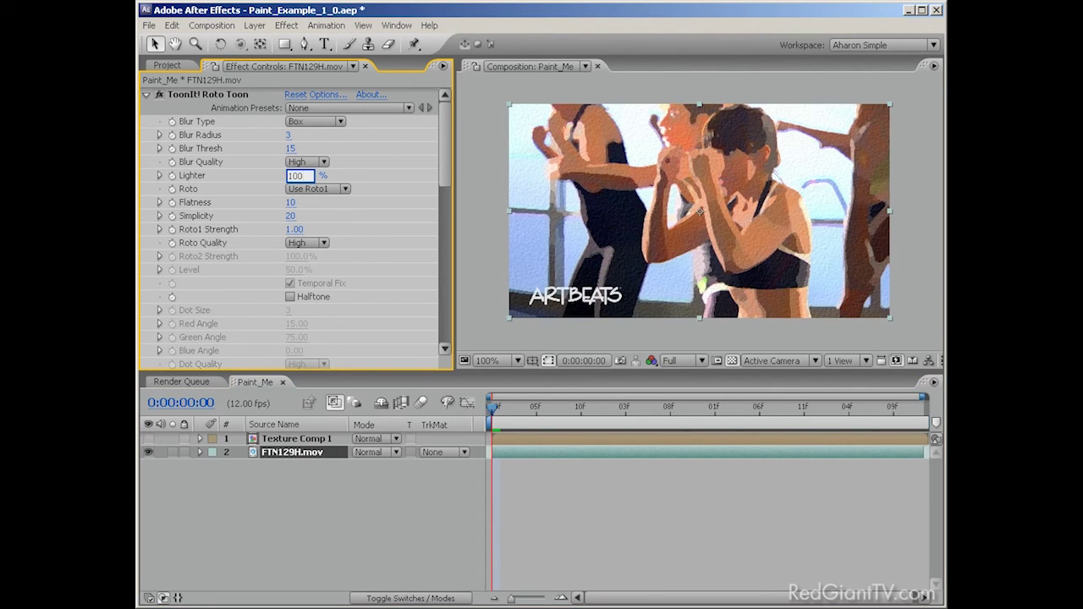
{"action": "key", "text": "Return"}
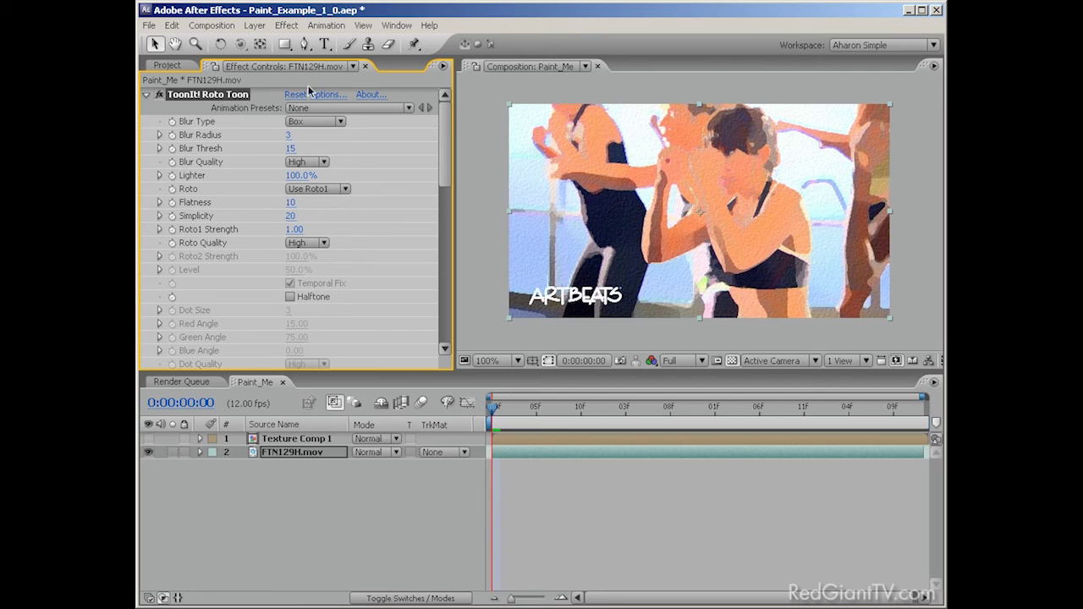
Add Stylize > Brush Strokes, move it above Texturize in the stack, and preview
{"action": "left_click", "coordinate": [286, 24]}
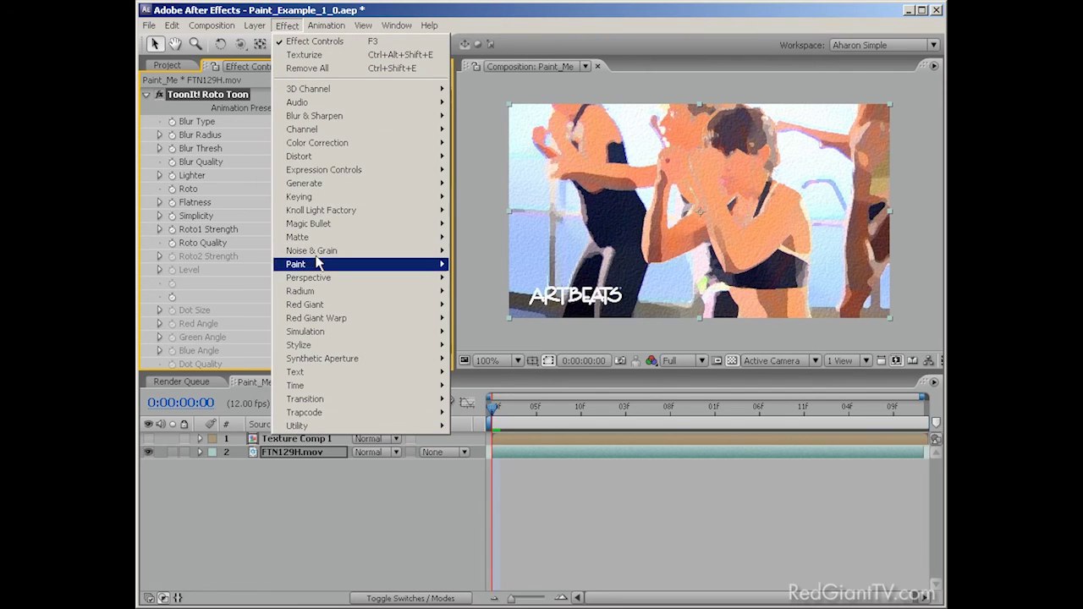
{"action": "mouse_move", "coordinate": [372, 346]}
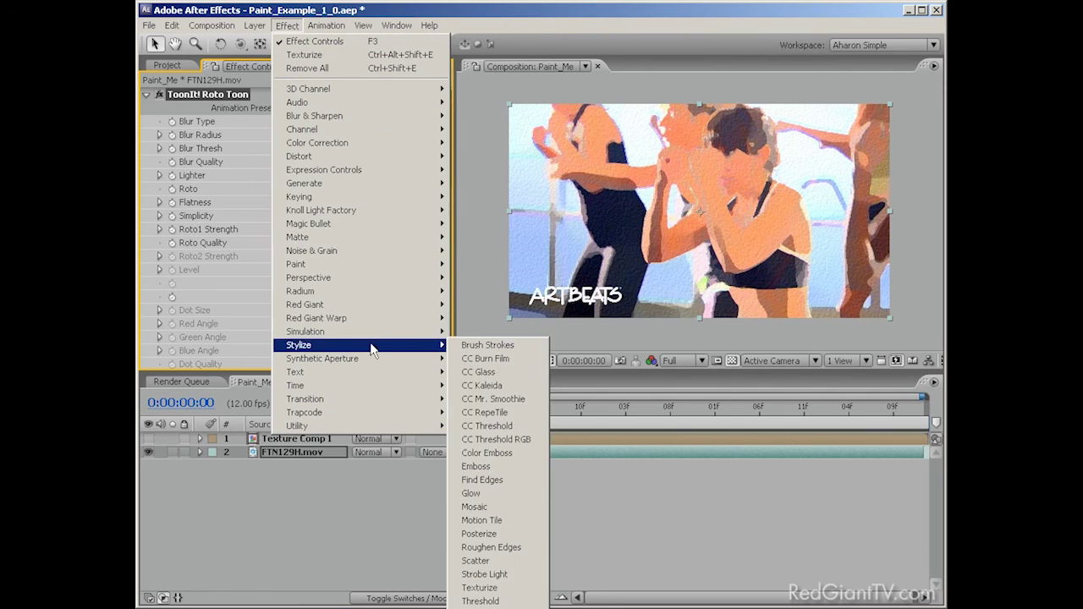
{"action": "left_click", "coordinate": [478, 347]}
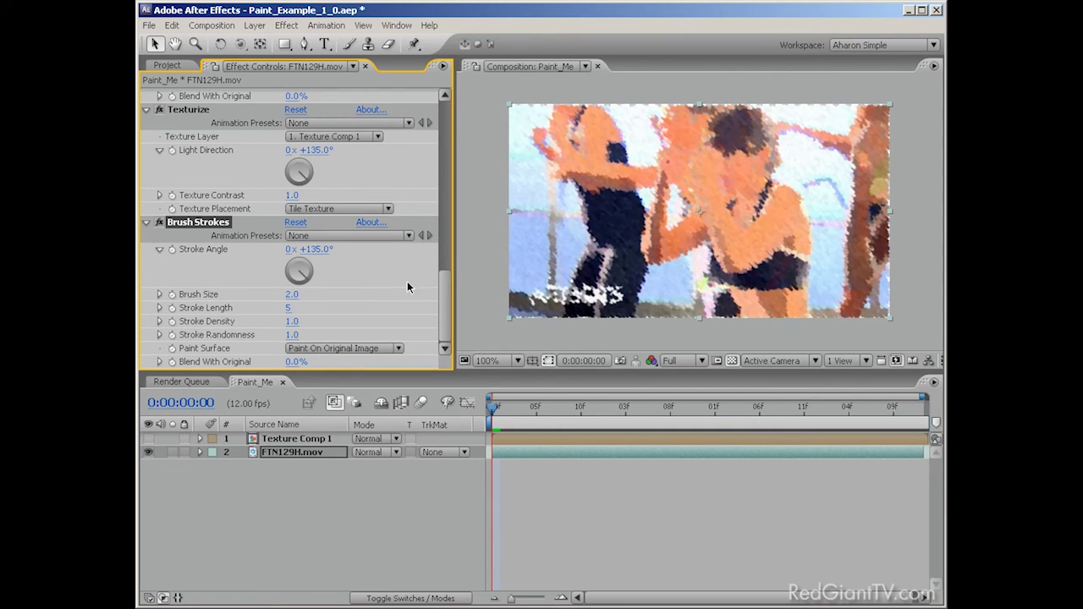
{"action": "mouse_move", "coordinate": [203, 220]}
{"action": "left_mouse_down"}
{"action": "mouse_move", "coordinate": [209, 160]}
{"action": "mouse_move", "coordinate": [197, 111]}
{"action": "left_mouse_up"}
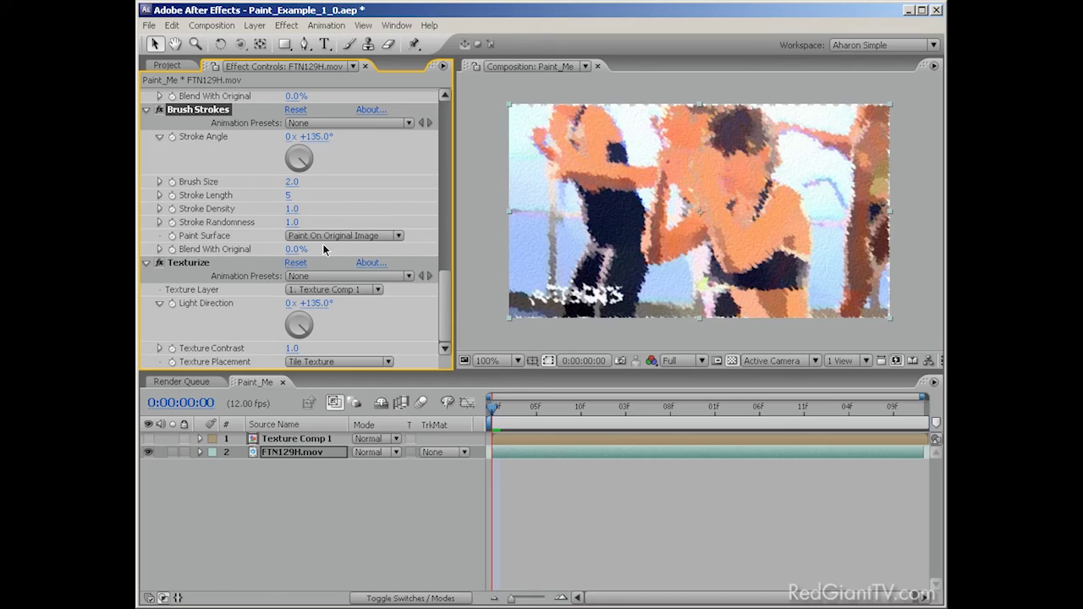
{"action": "key", "text": "KP_0"}
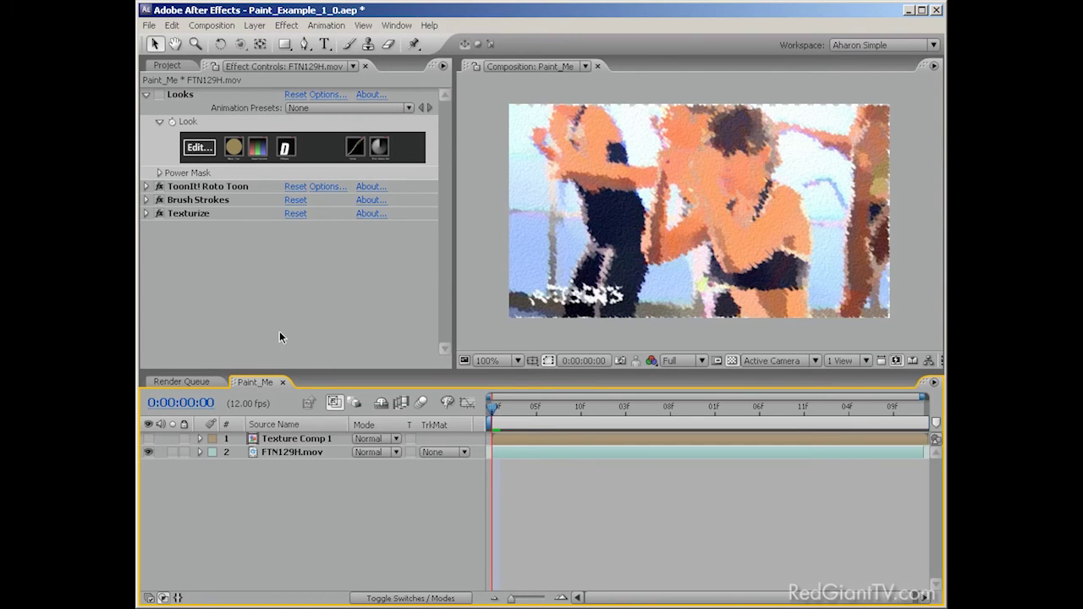
Enable the Looks warm grade, disable Brush Strokes, and check the result at frame 07
{"action": "left_click", "coordinate": [159, 95]}
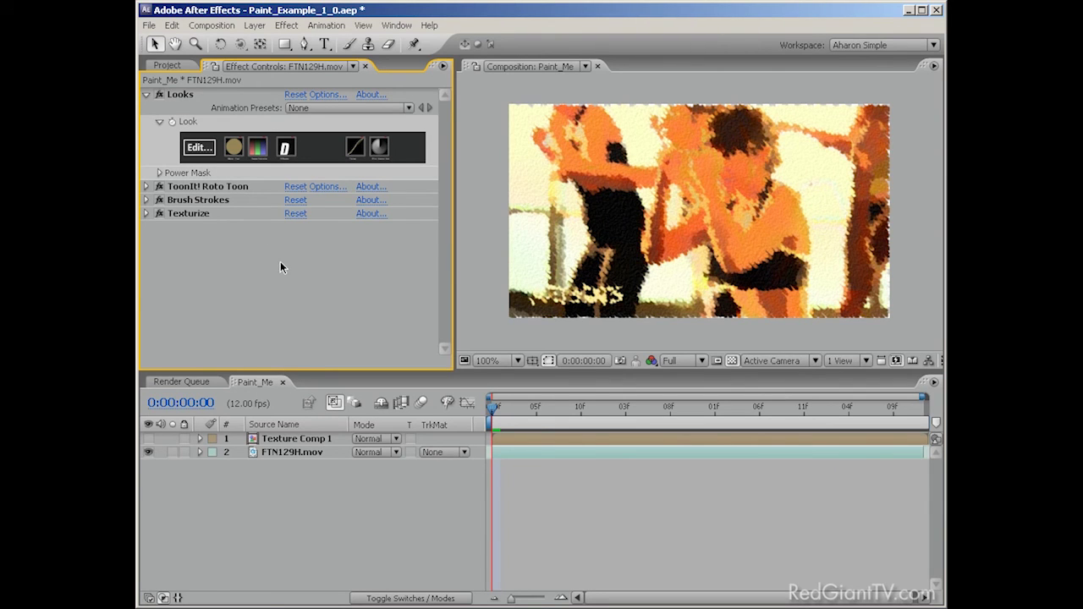
{"action": "left_click", "coordinate": [159, 200]}
{"action": "left_click", "coordinate": [554, 407]}
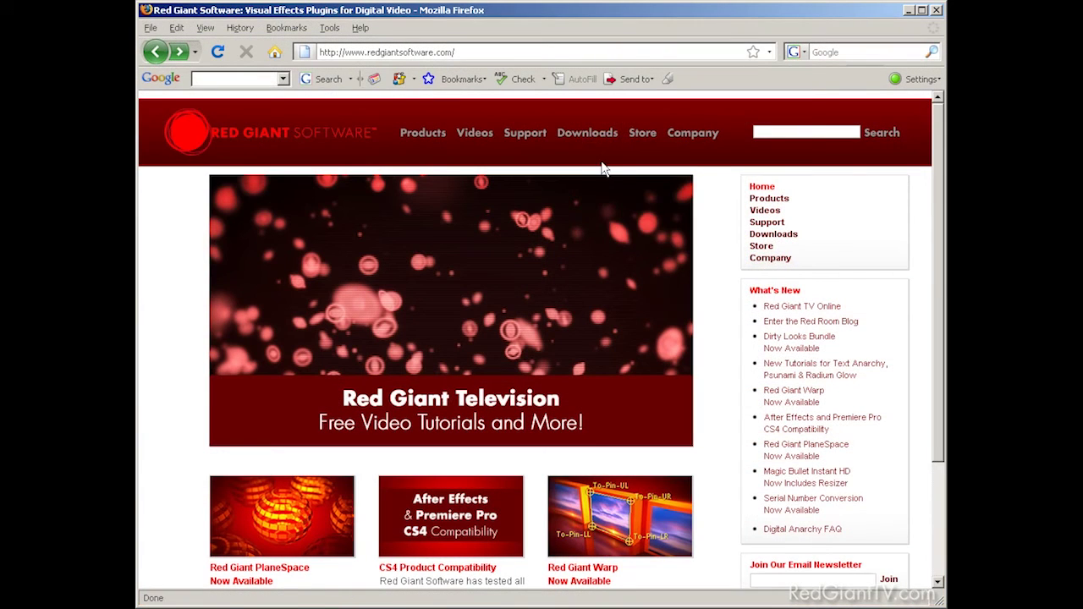
Go to the Trial Versions page from the Downloads menu on the Red Giant site
{"action": "mouse_move", "coordinate": [603, 143]}
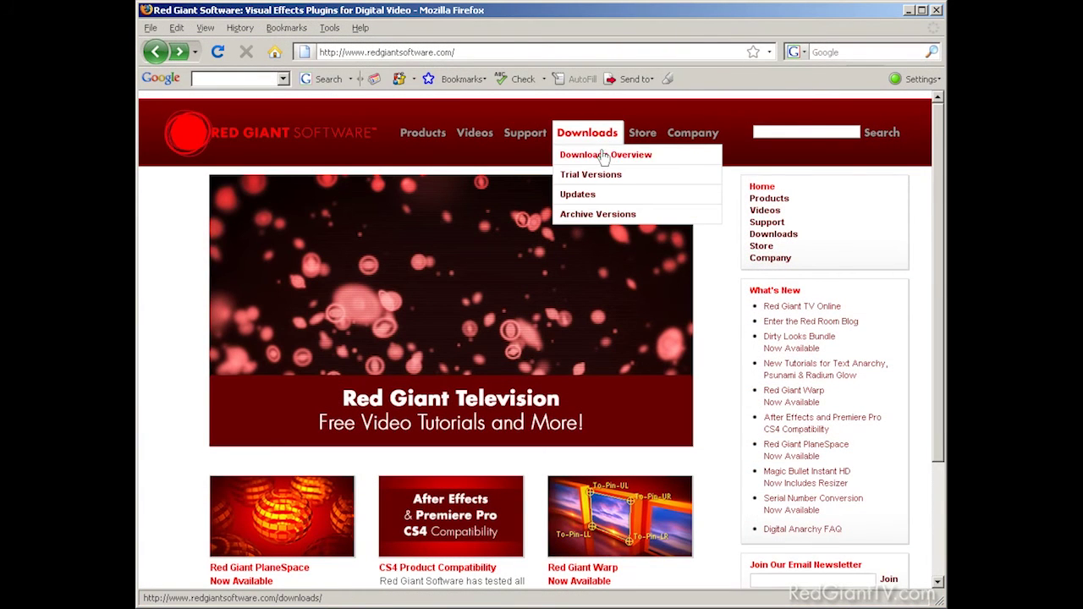
{"action": "left_click", "coordinate": [602, 176]}
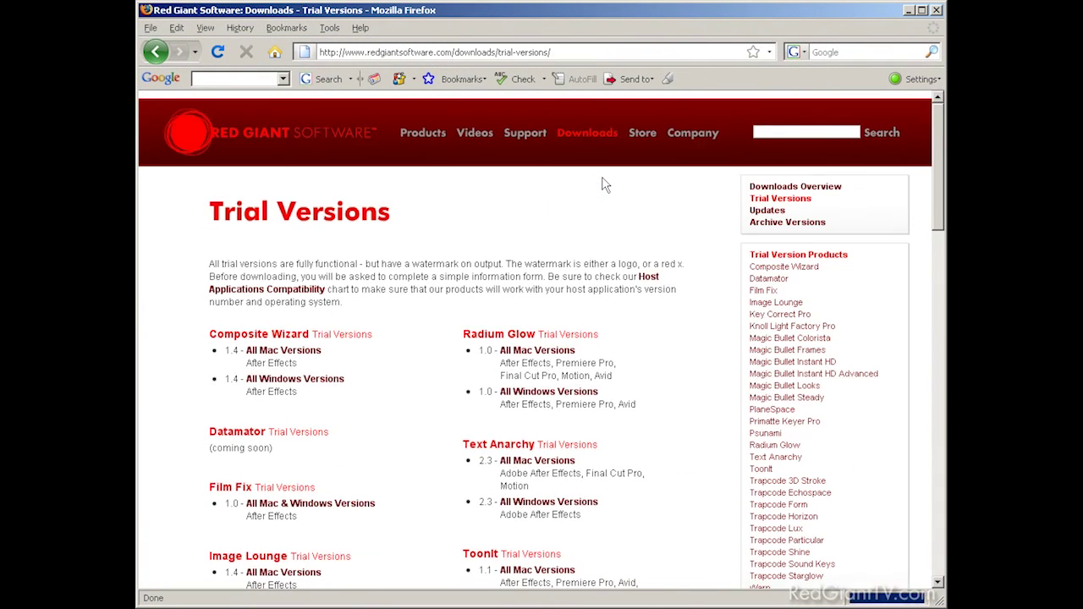